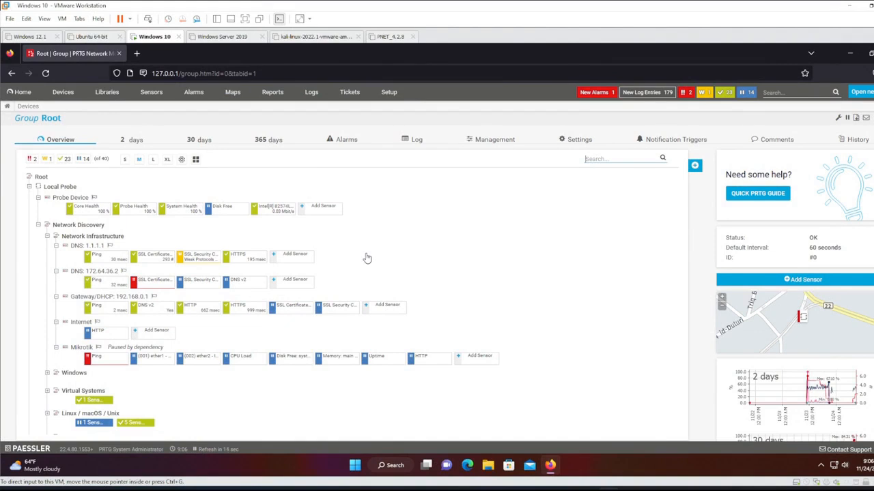
Find the verified BotFather in Telegram by searching 'botfat' and start the conversation.
mouse_move(443, 469)
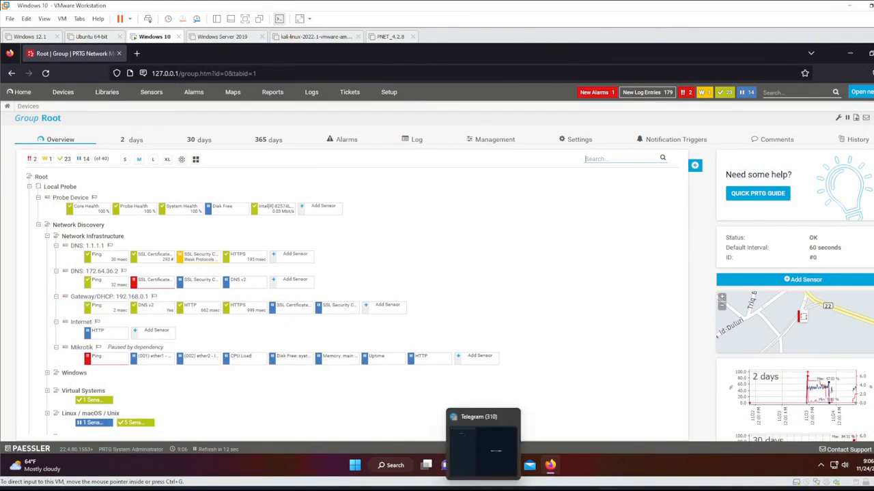
click(482, 447)
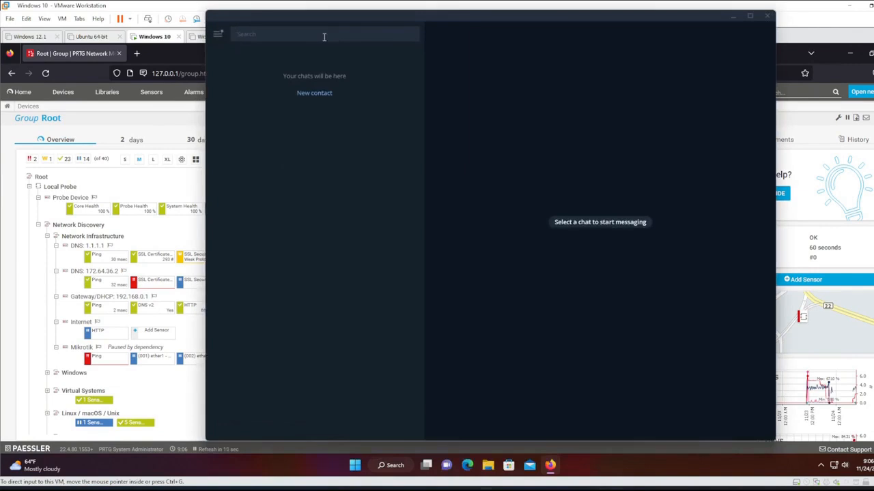
text(botfat)
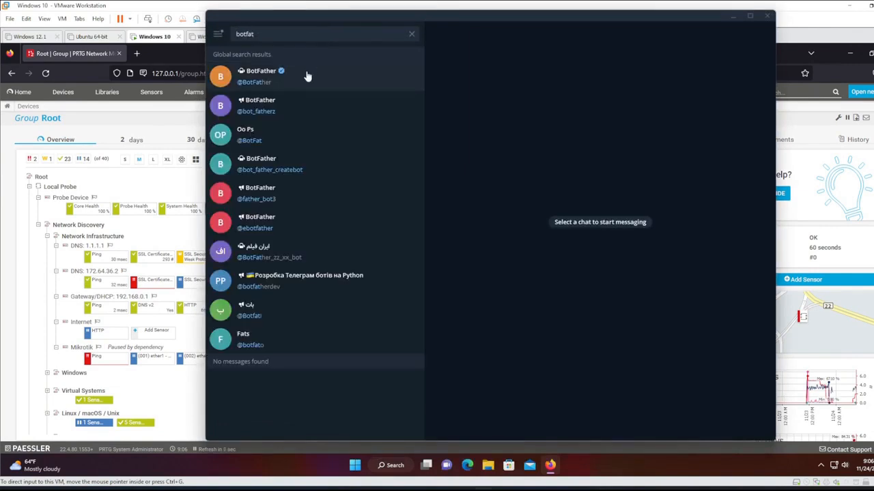
click(307, 75)
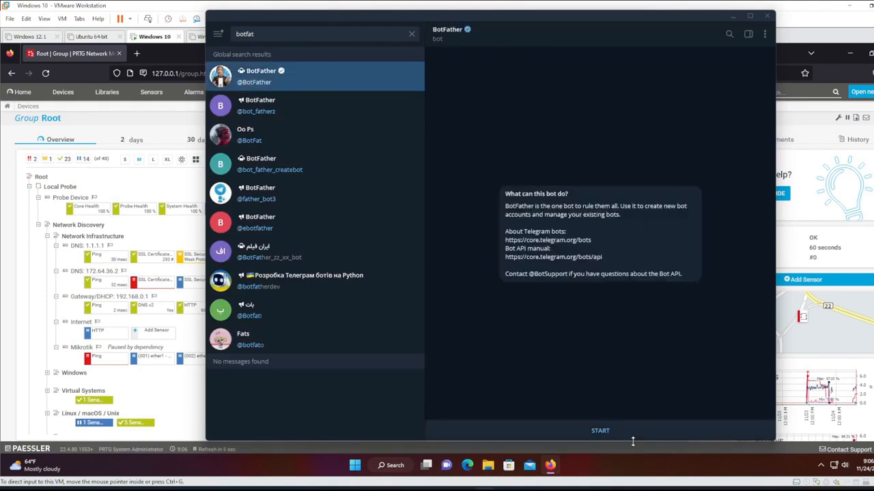
click(600, 431)
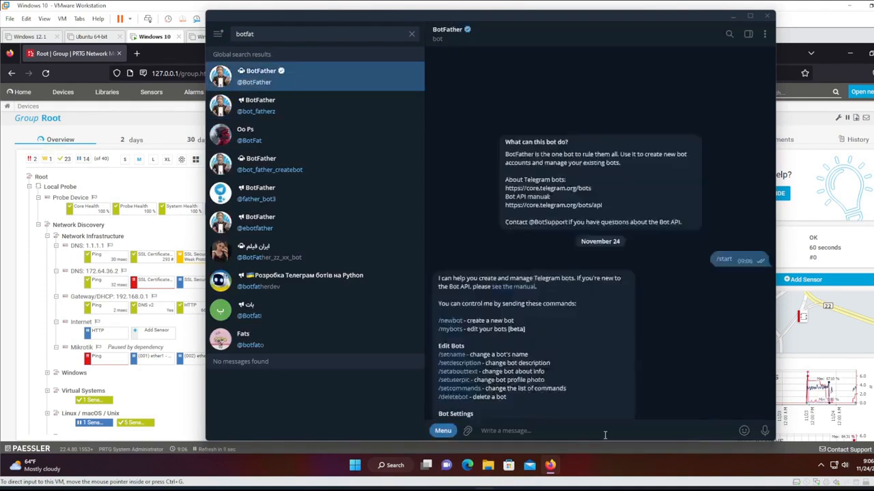
Send /newbot to BotFather and draft crazynetprtgbot as the bot name, selecting it for copying.
text(/newbot)
key(Return)
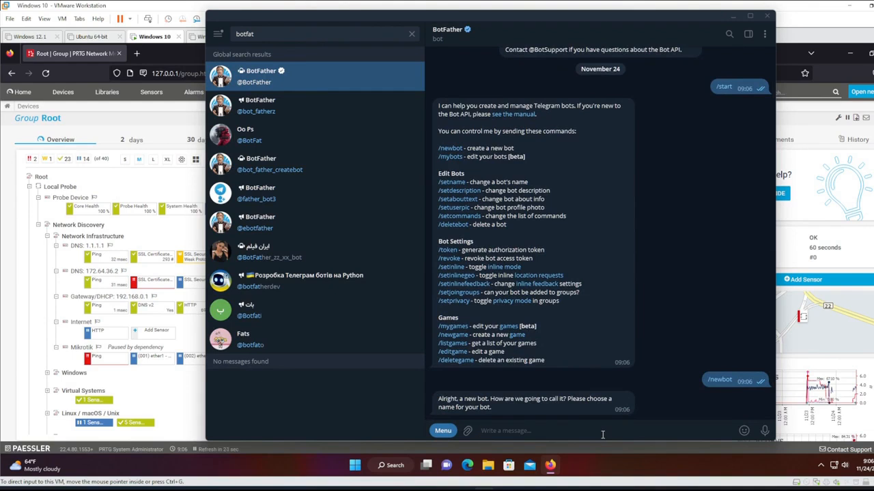
text(crazynetprtgbot)
drag(529, 431, 462, 422)
key(ctrl+c)
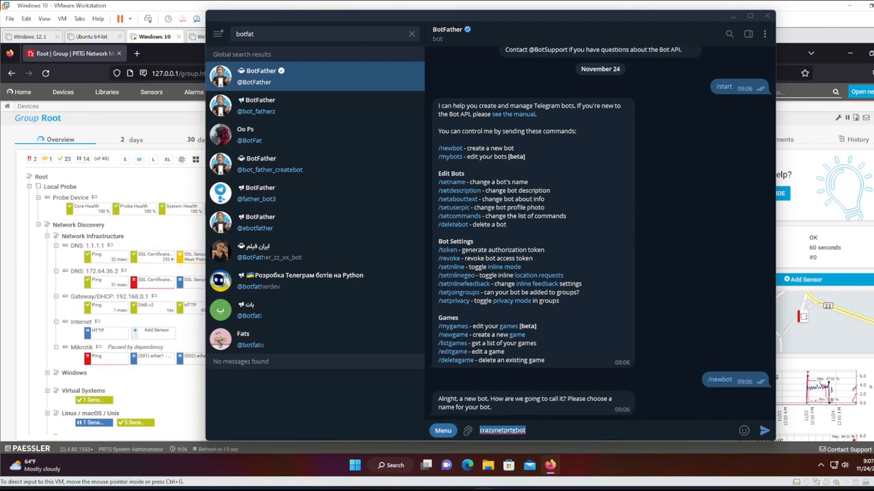
Send crazynetprtgbot as both the bot's name and username, then send /mybots.
click(764, 433)
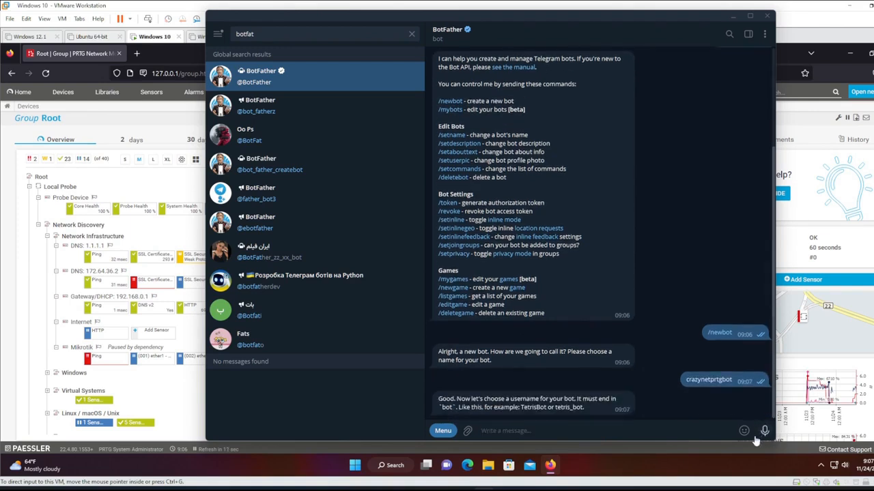
key(ctrl+v)
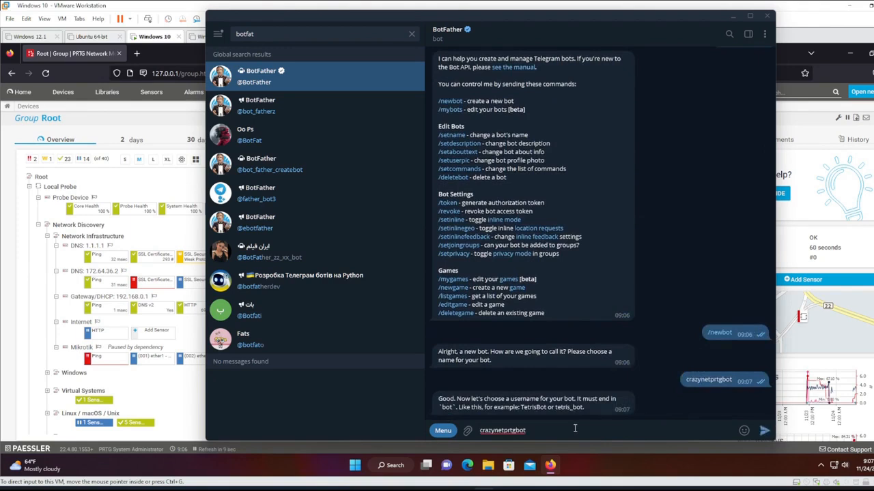
key(Return)
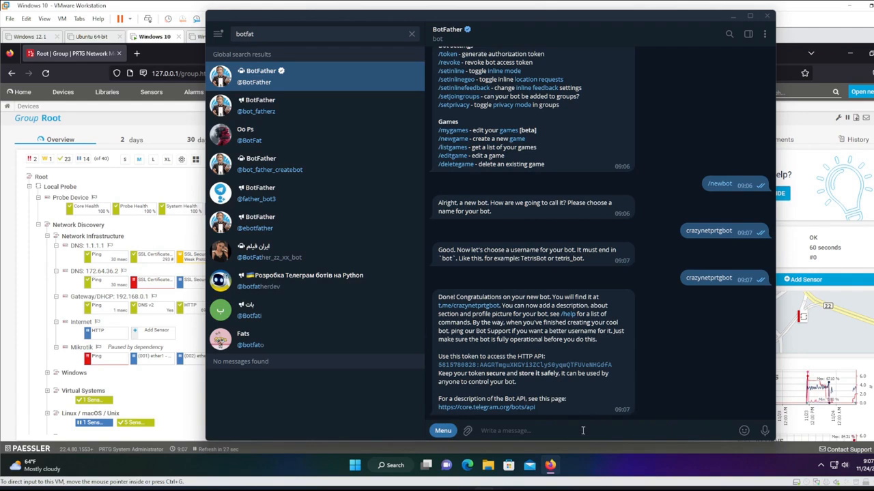
text(/)
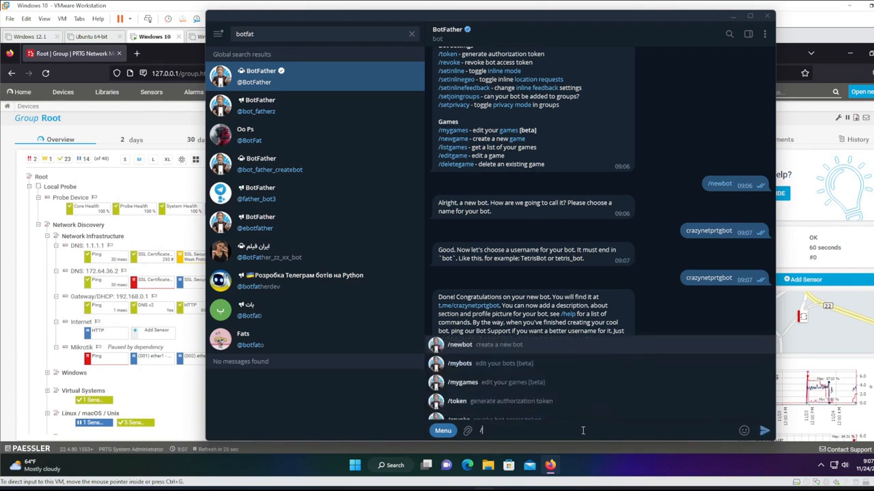
text(mybot)
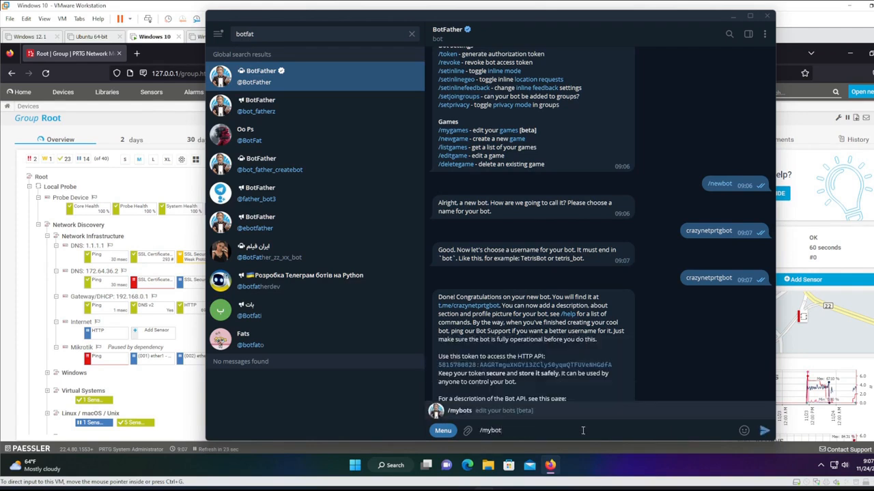
text(s)
key(Return)
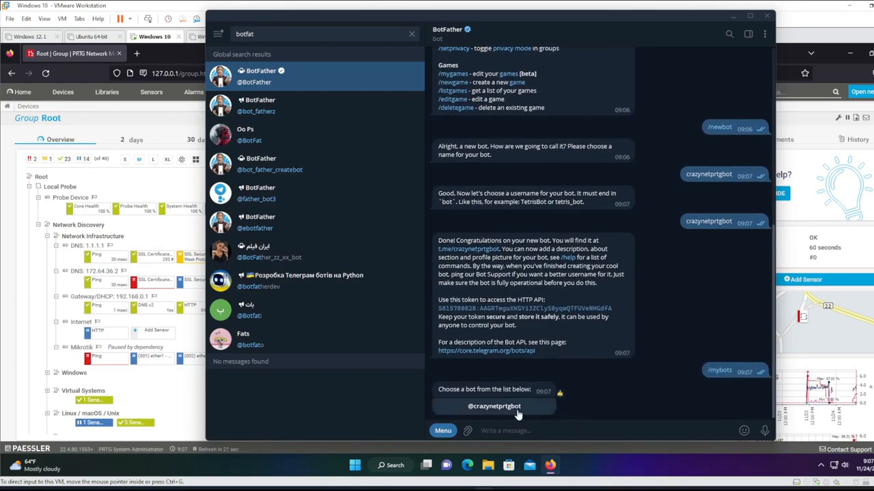
Turn off Group Privacy in crazynetprtgbot's Bot Settings, then return to the bot's menu.
click(517, 412)
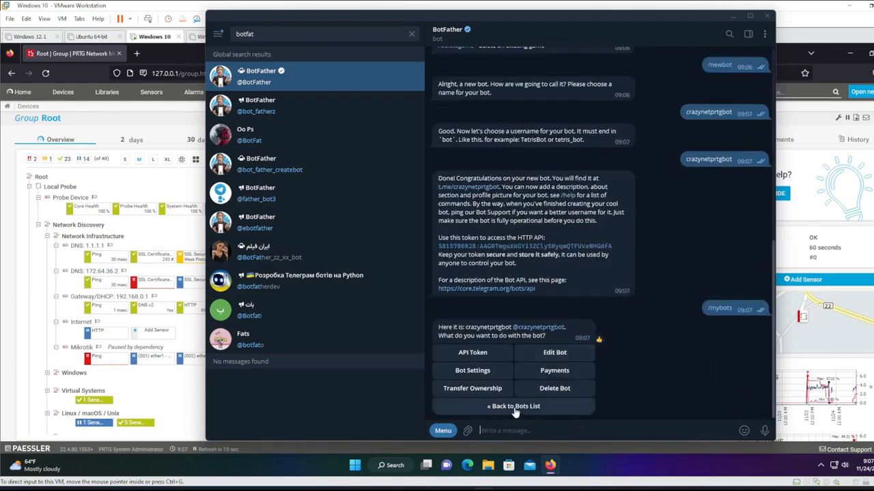
click(472, 370)
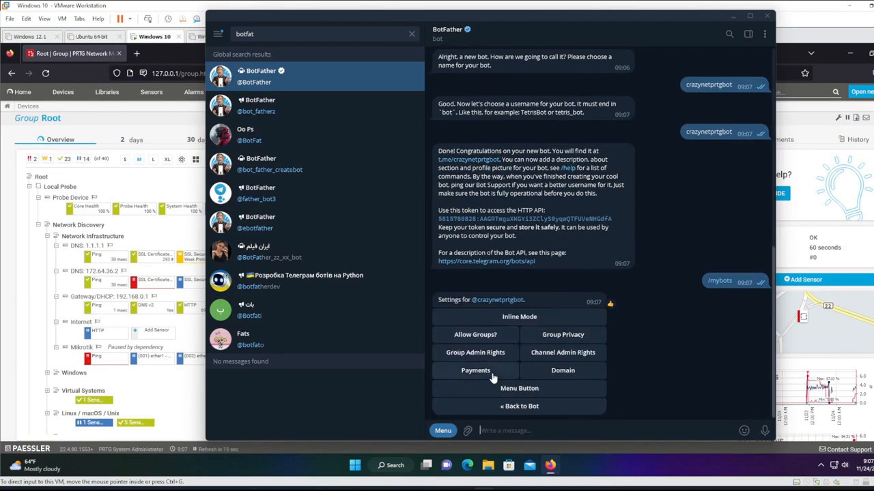
click(563, 342)
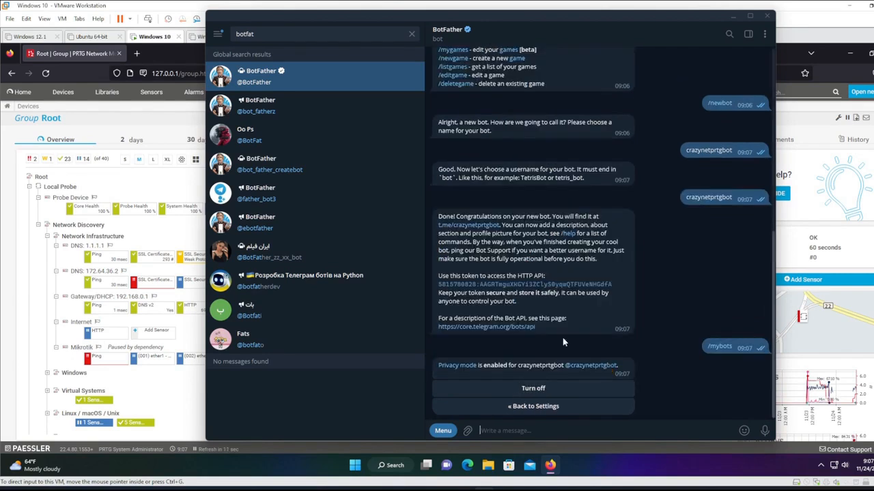
click(556, 392)
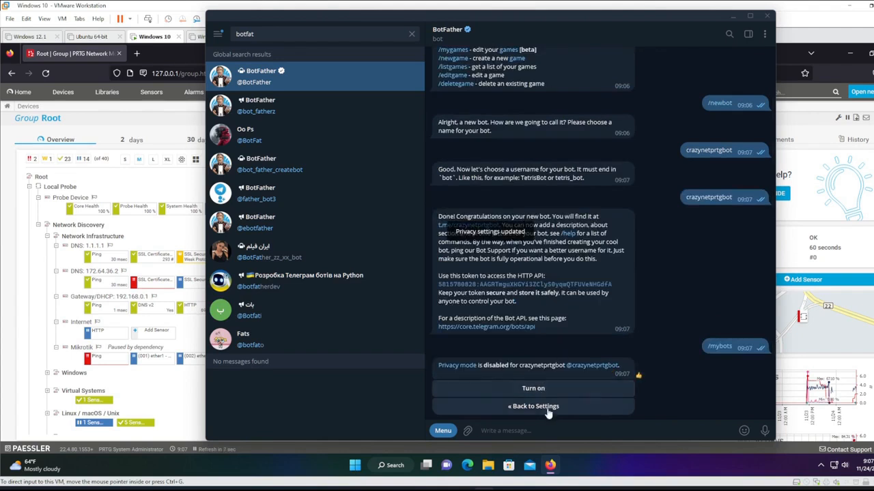
click(545, 408)
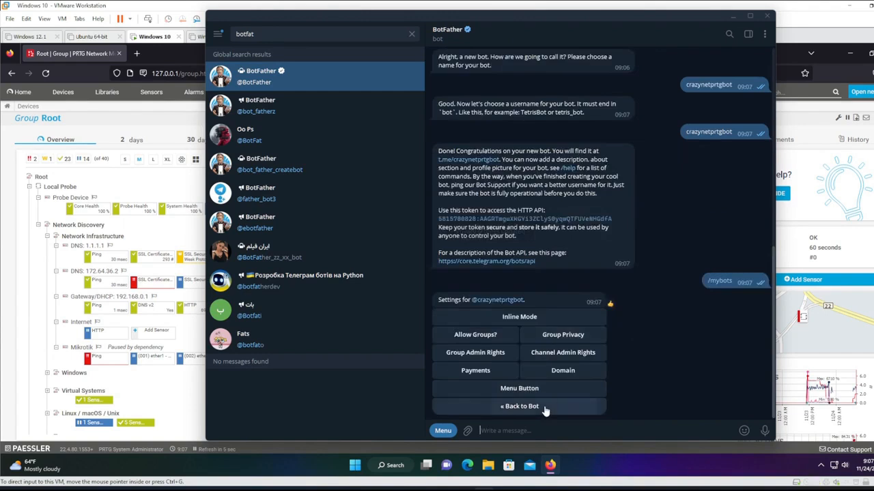
click(546, 408)
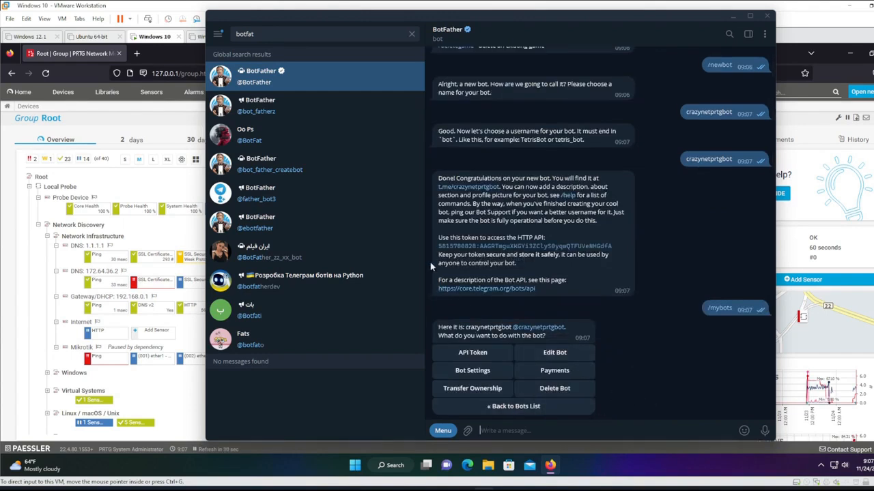
Create a new group named 'PRTG Logs' with crazynetprtgbot added as its member.
click(217, 37)
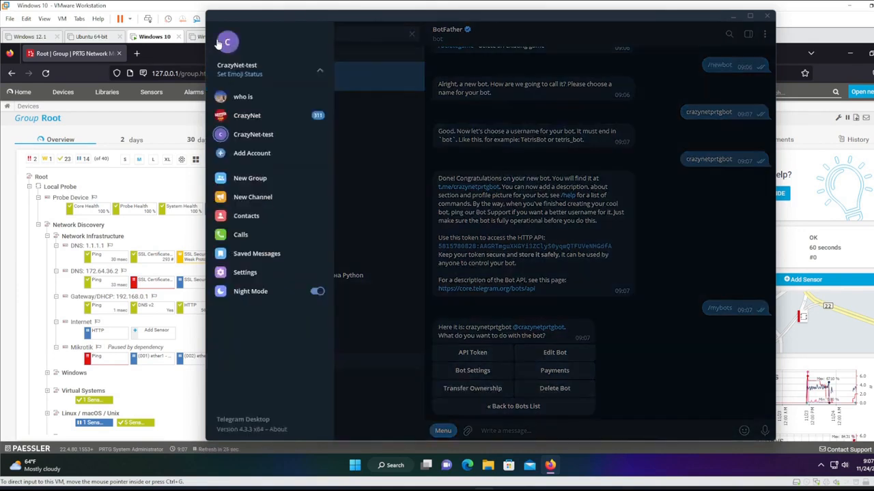
click(270, 181)
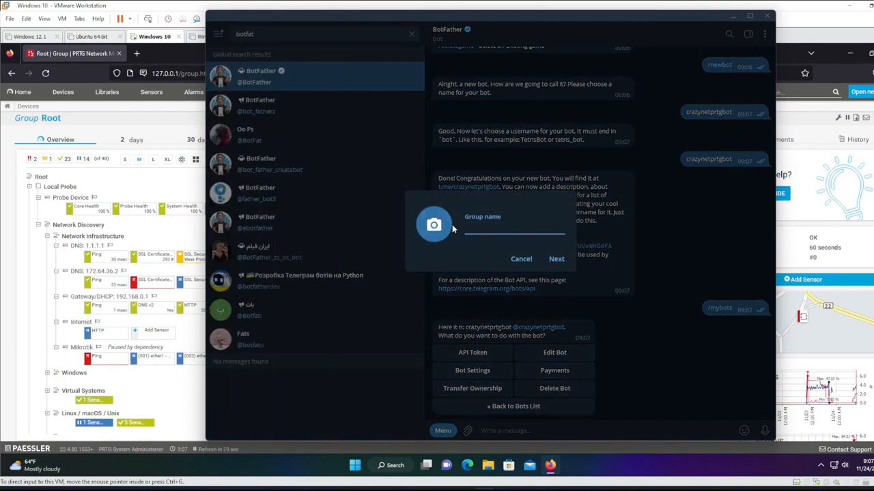
text(PRTG Logs)
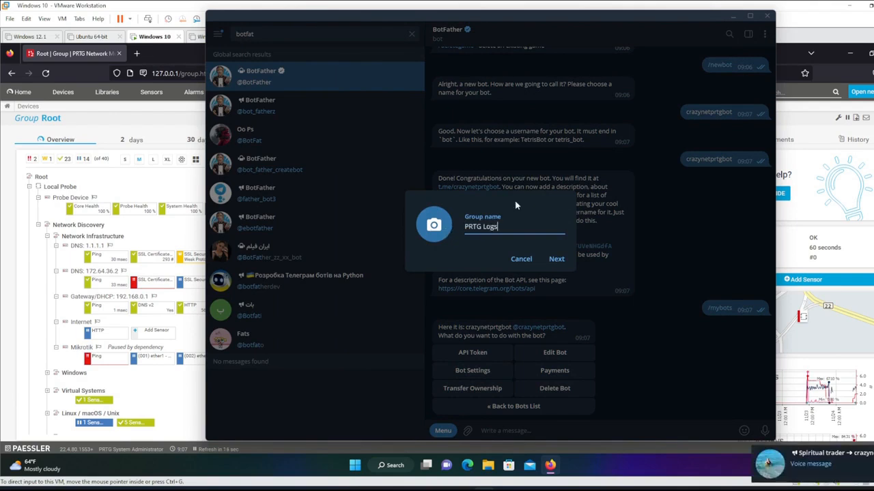
click(564, 263)
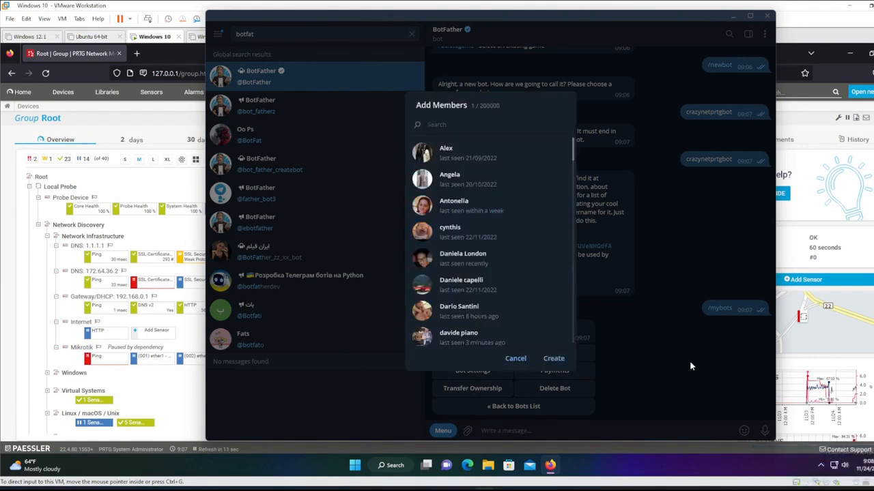
key(ctrl+v)
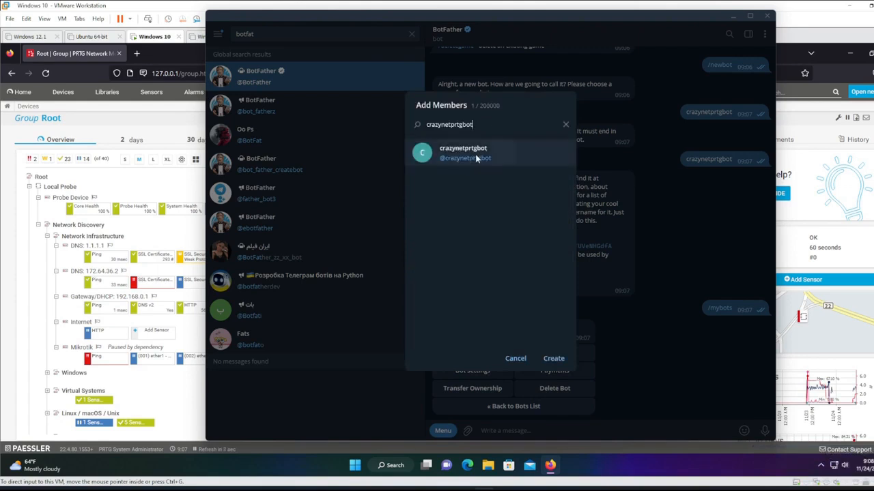
click(475, 156)
click(558, 362)
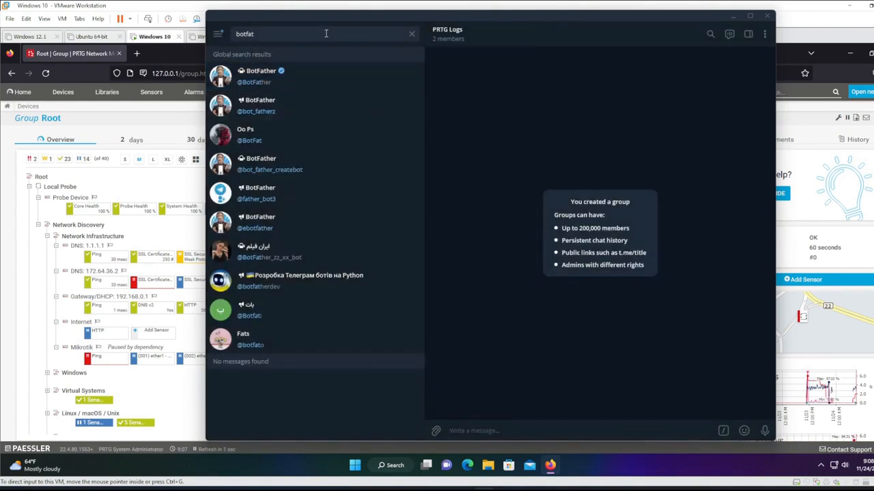
Look up the crazynetprtgbot chat, then open PRTG Logs to confirm its 2 members.
click(411, 34)
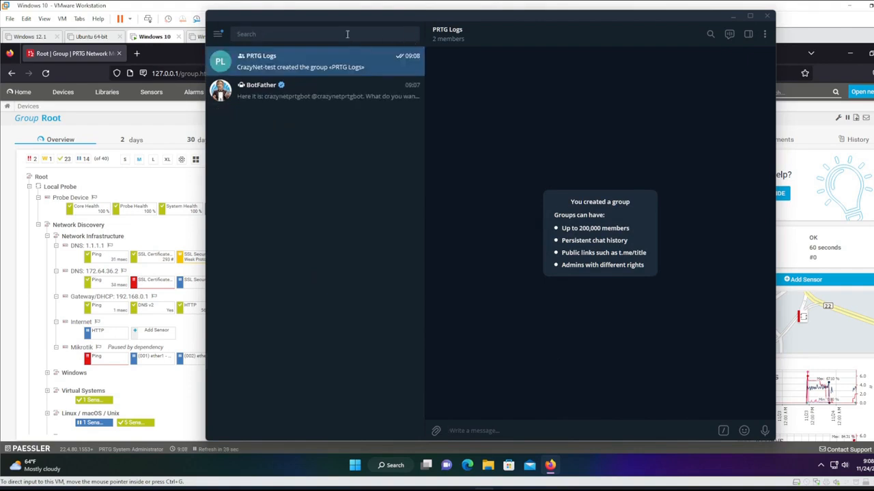
text(crazynetprtgbot)
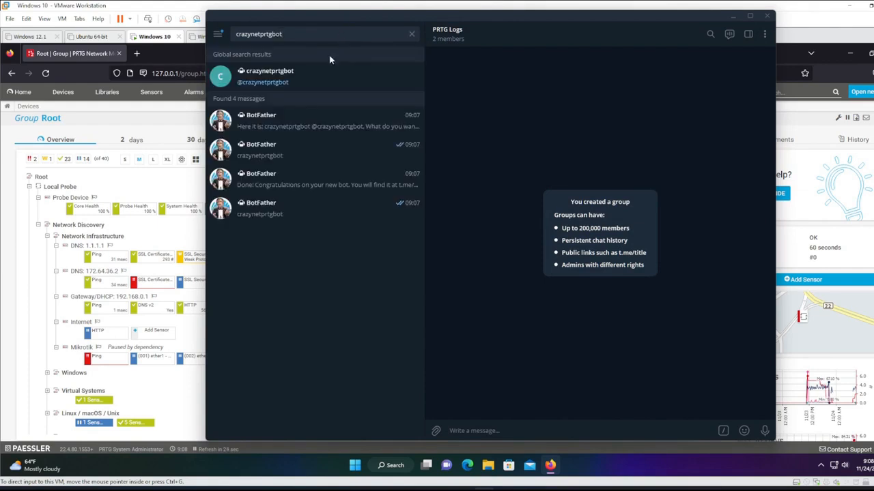
click(331, 80)
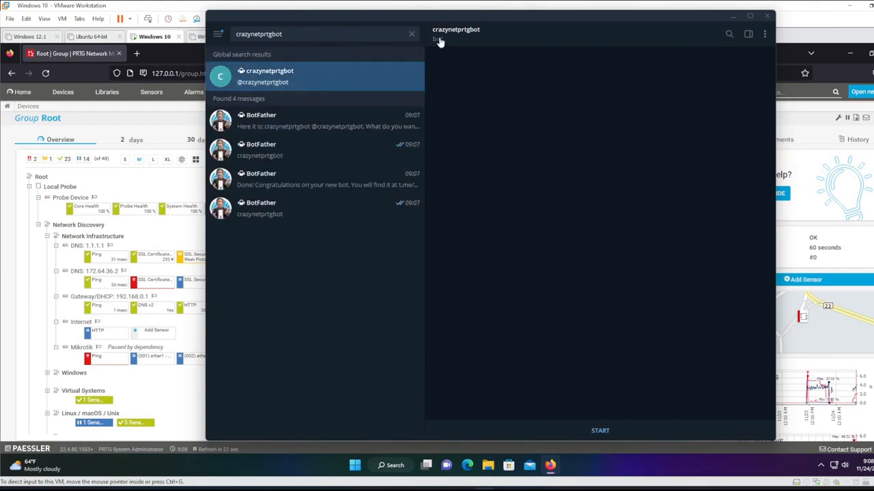
click(323, 36)
key(BackSpace)
key(BackSpace)
key(BackSpace)
key(BackSpace)
key(BackSpace)
key(BackSpace)
key(BackSpace)
key(BackSpace)
key(BackSpace)
key(BackSpace)
key(BackSpace)
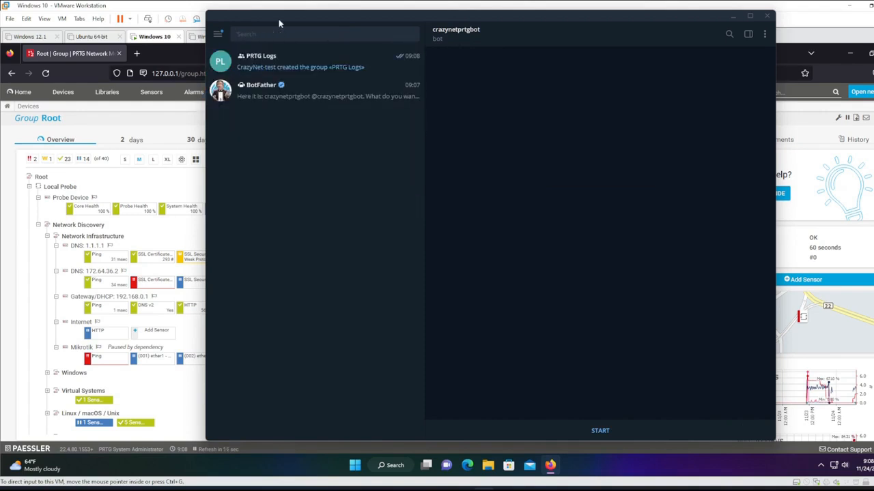
click(322, 72)
mouse_move(464, 44)
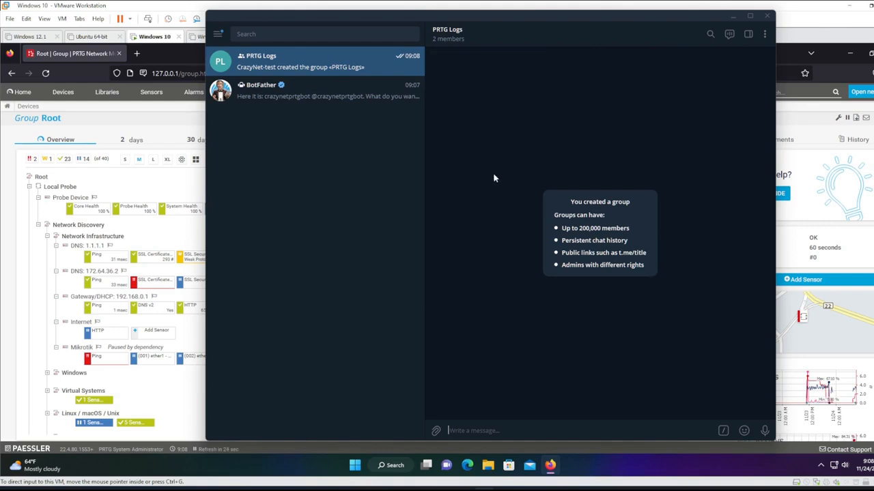
Minimize Telegram and open a blank Firefox tab beside the PRTG Root group page.
click(735, 23)
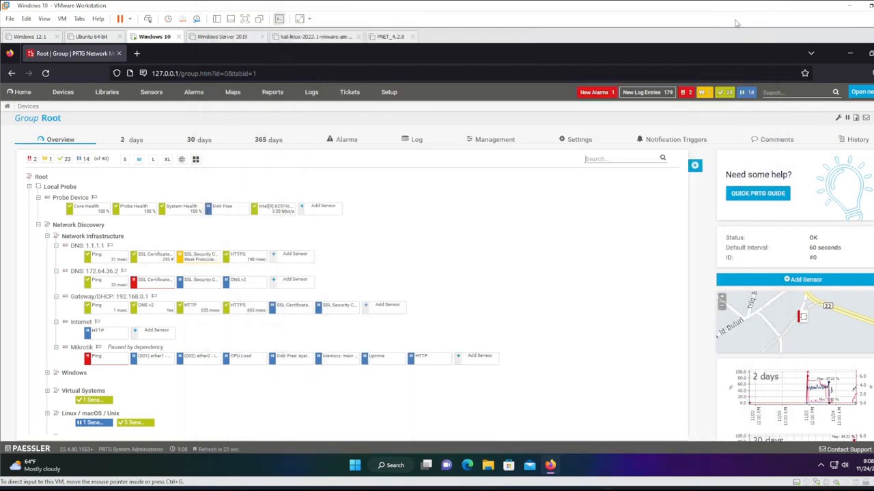
click(137, 54)
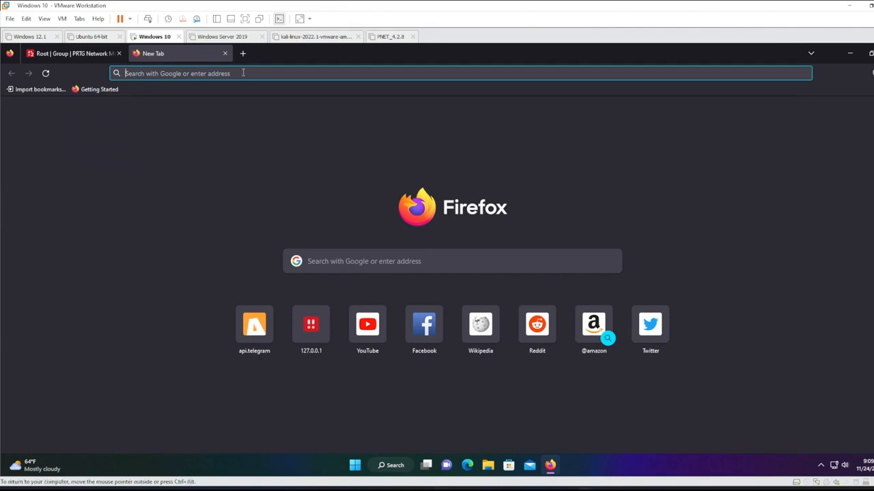
Paste the sendMessage URL template in Firefox and copy the bot's API token from BotFather.
text(https://api.telegram.org/bot<your-api-key>/sendMessage)
click(230, 195)
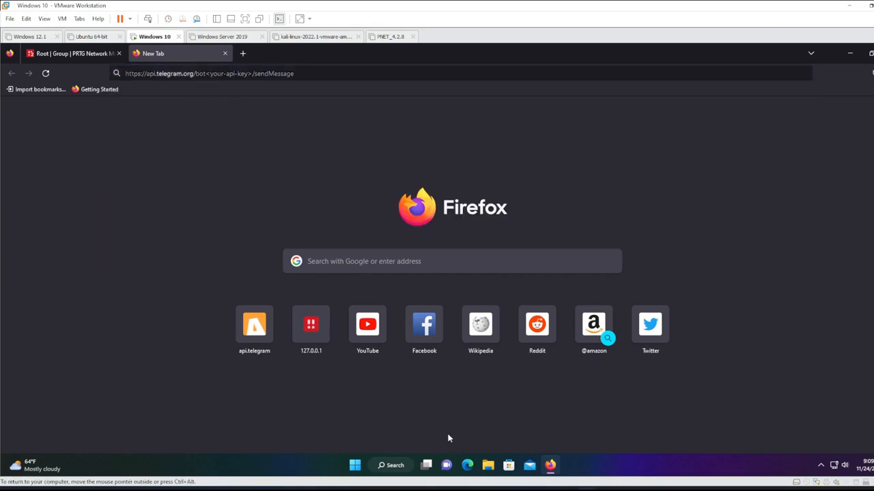
click(476, 488)
click(287, 91)
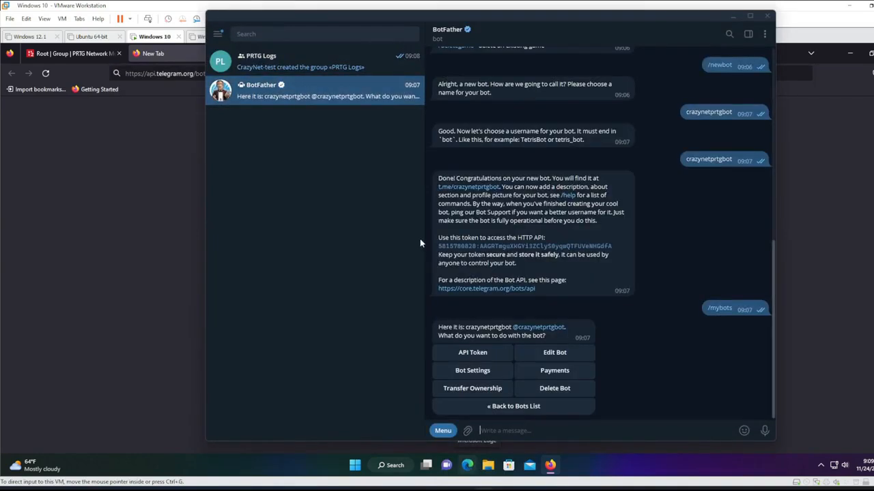
click(514, 249)
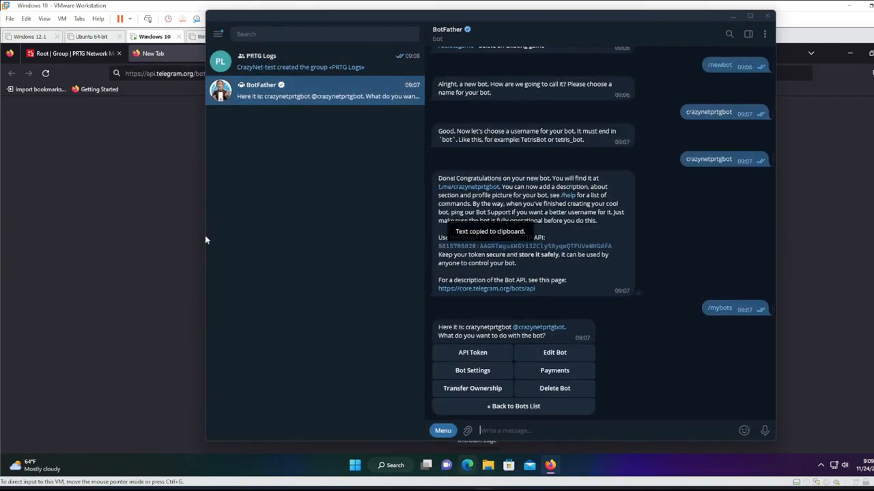
Replace <your-api-key> in the sendMessage URL with the bot's token and load it.
click(150, 243)
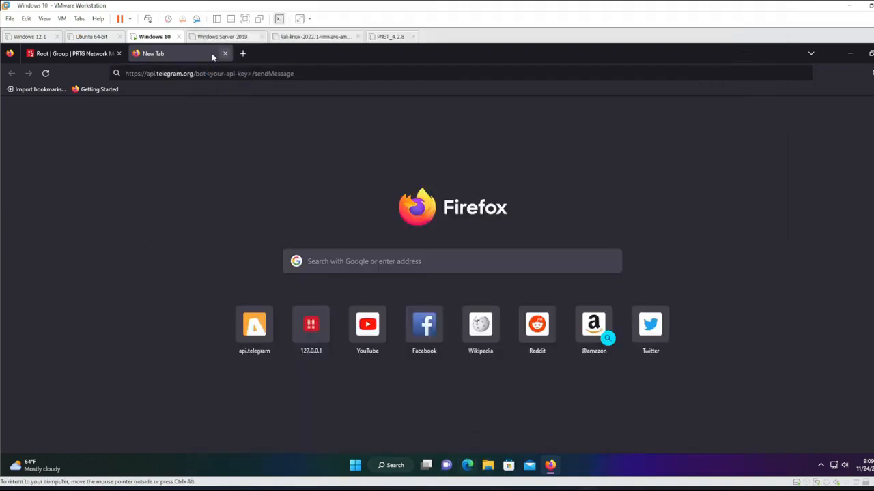
click(197, 74)
key(Return)
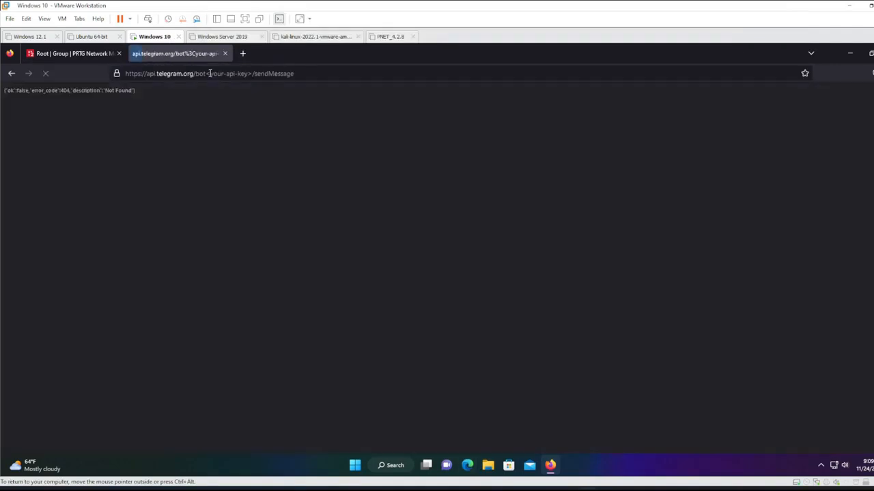
drag(205, 74, 253, 77)
key(BackSpace)
key(ctrl+v)
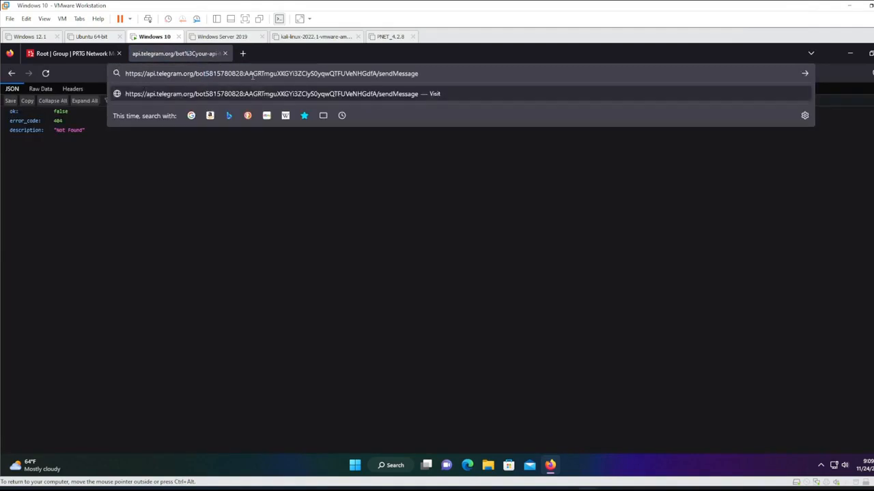
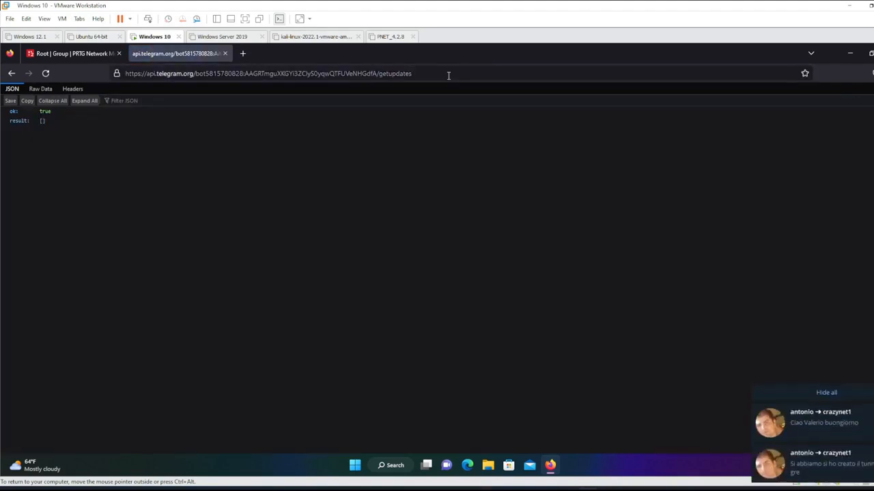
Dismiss the chat notification toasts over Firefox and bring Telegram to the front.
click(835, 394)
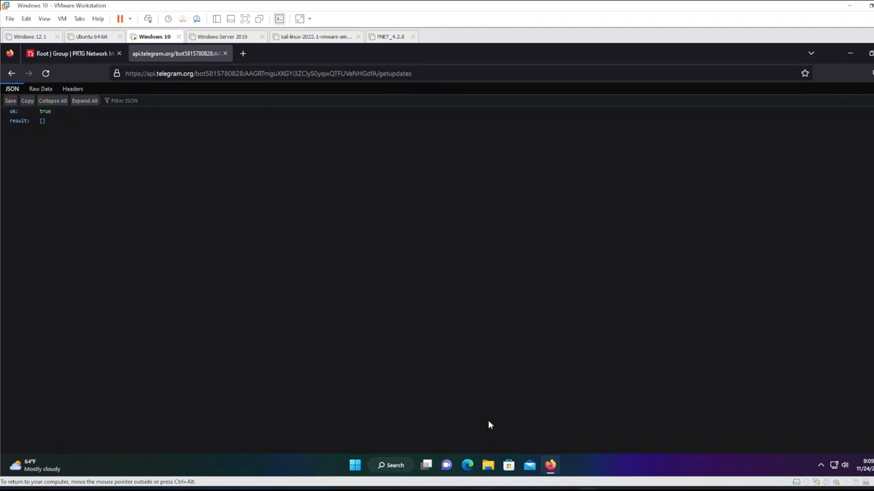
mouse_move(482, 486)
click(483, 490)
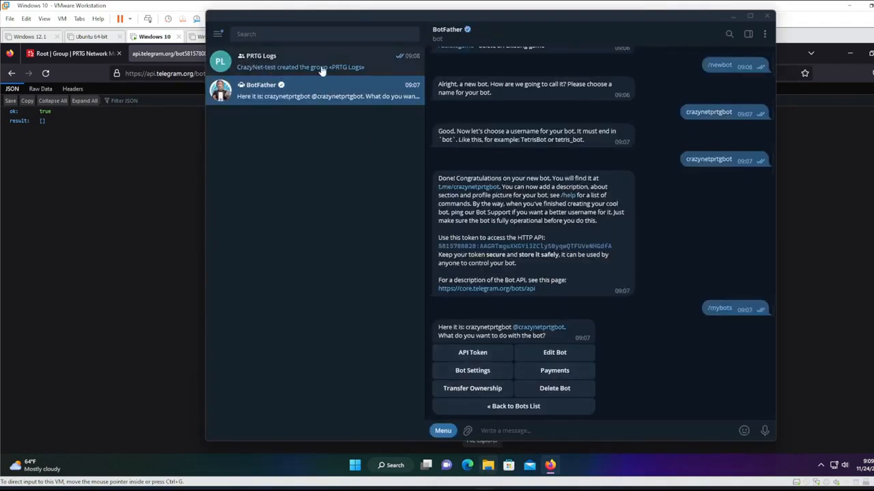
Search for crazynetprtgbot in Telegram and start a conversation with it.
click(301, 37)
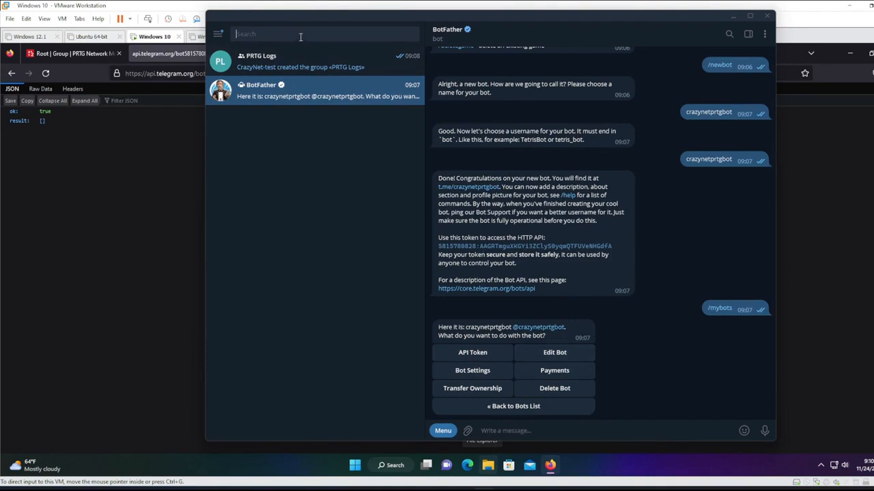
text(crazynetprtgbot)
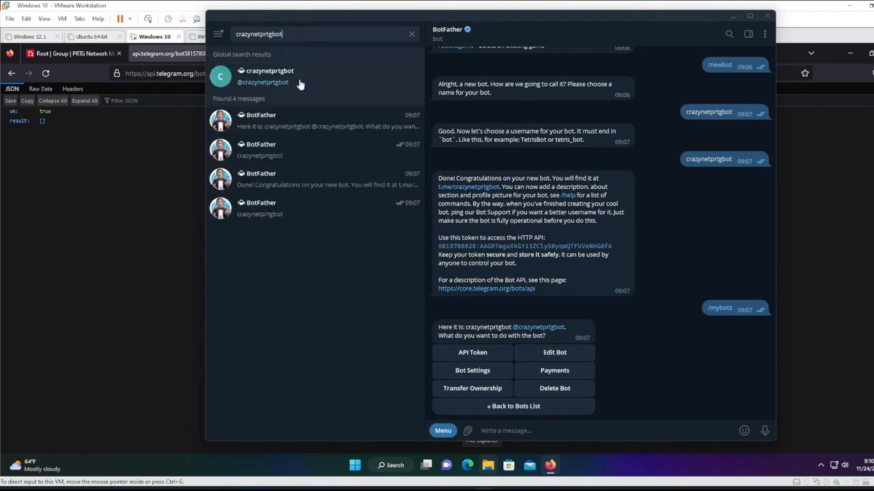
click(301, 80)
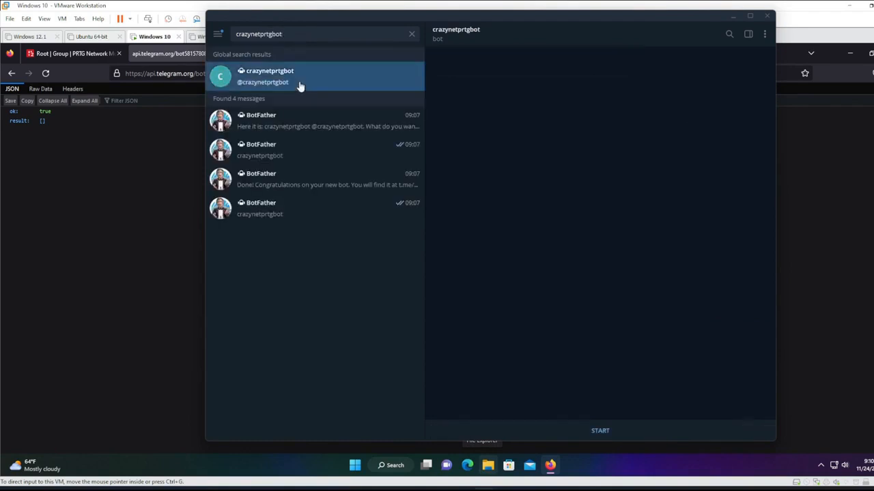
click(599, 430)
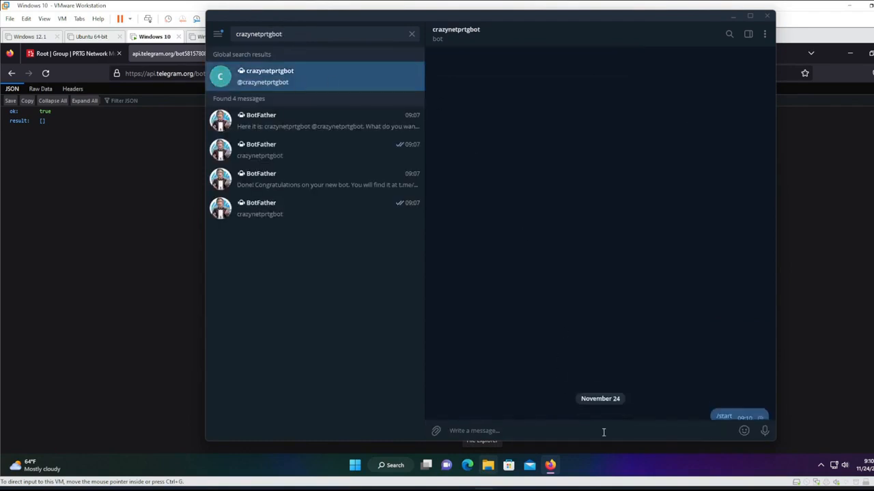
Send the bot test messages '/strat', 'sfsffsd' and 'fdfsd dfs sdf fsd s fds fd fs fd fd'.
text(/)
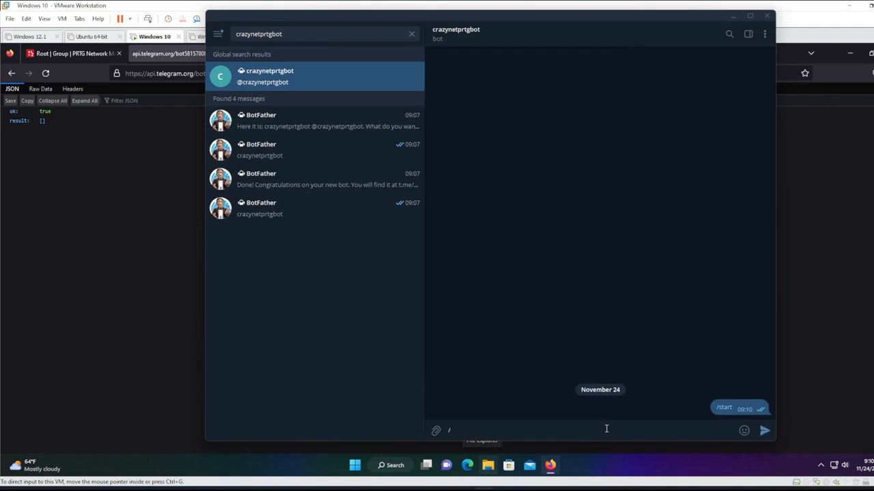
text(strat)
key(Return)
text(sfsffsd)
key(Return)
text(fdfsd dfs sdf fsd s fds fd fs fd fd)
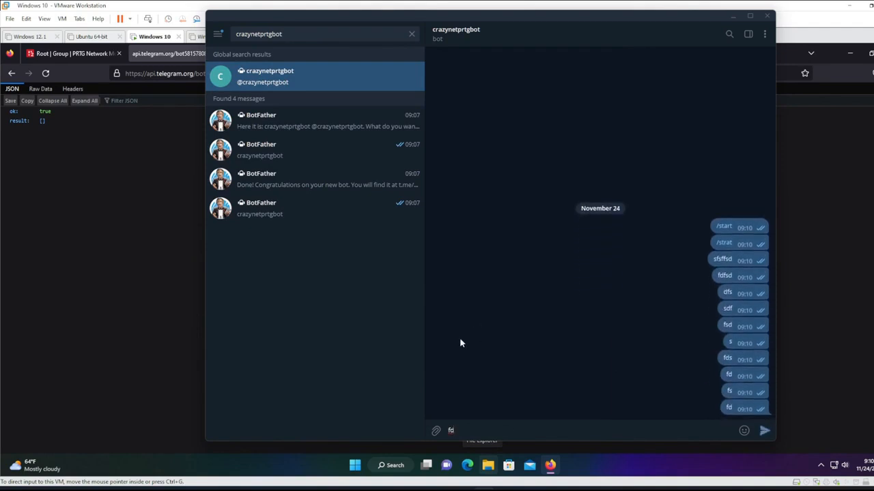
click(762, 431)
click(158, 326)
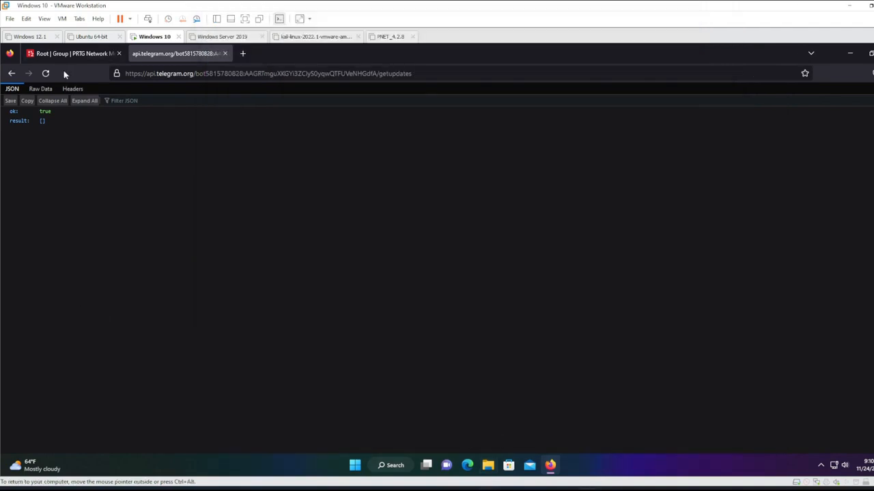
Reload getUpdates and scroll through the JSON updates for each test message and its chat ID.
click(46, 73)
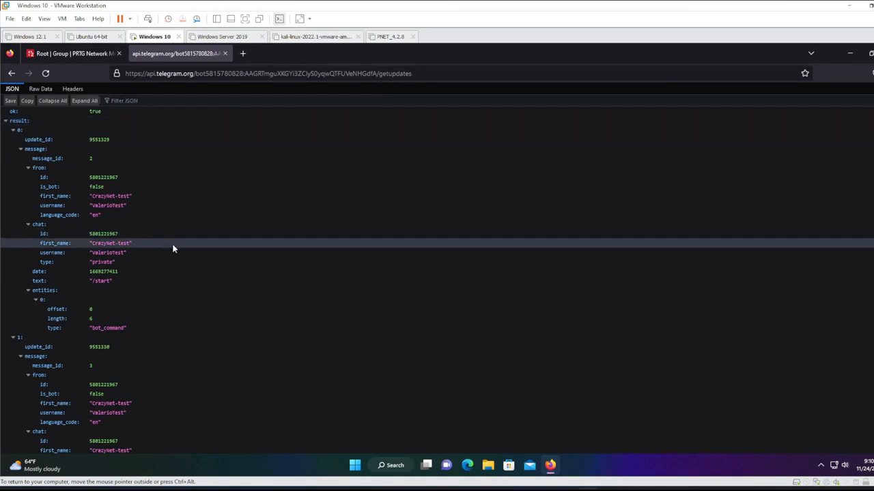
scroll(162, 243, down, 1)
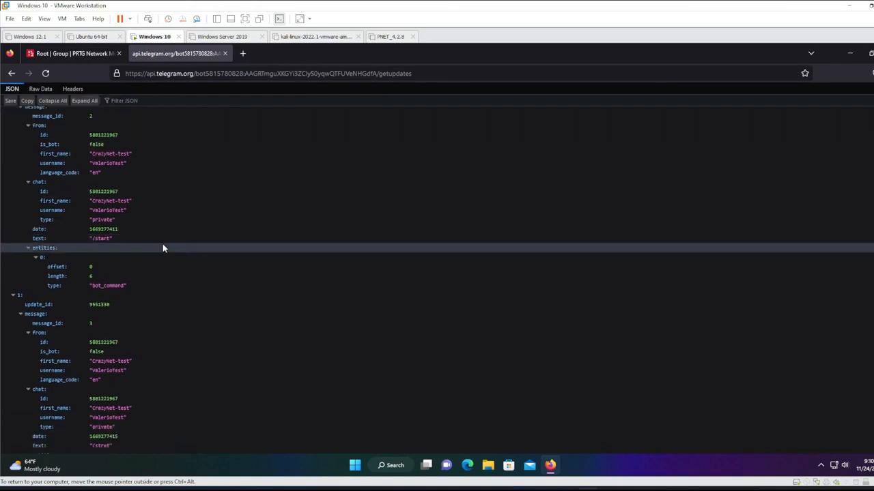
scroll(162, 245, down, 3)
scroll(163, 245, down, 1)
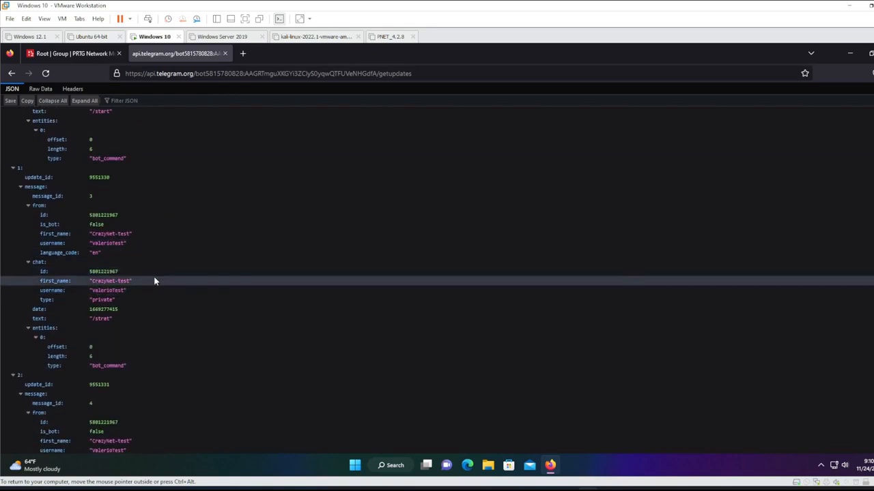
scroll(154, 280, down, 6)
scroll(150, 274, down, 4)
scroll(157, 285, down, 1)
scroll(157, 285, down, 3)
scroll(158, 286, down, 3)
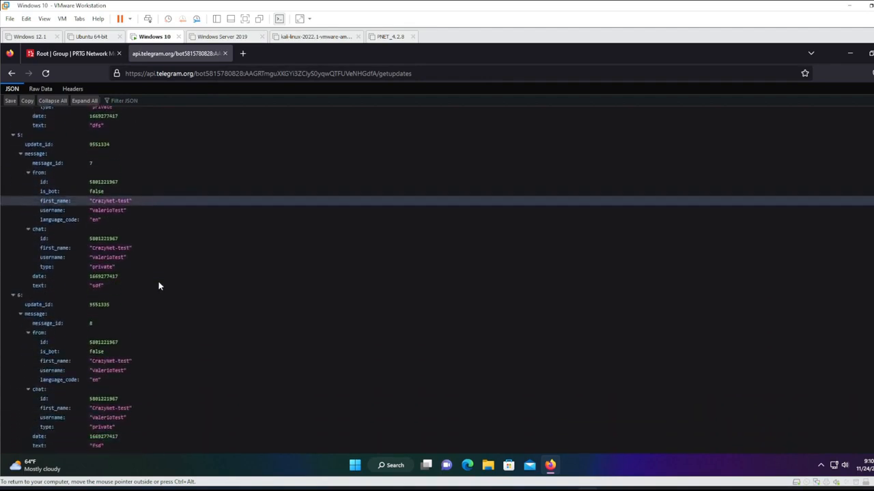
scroll(159, 286, down, 4)
scroll(159, 282, down, 7)
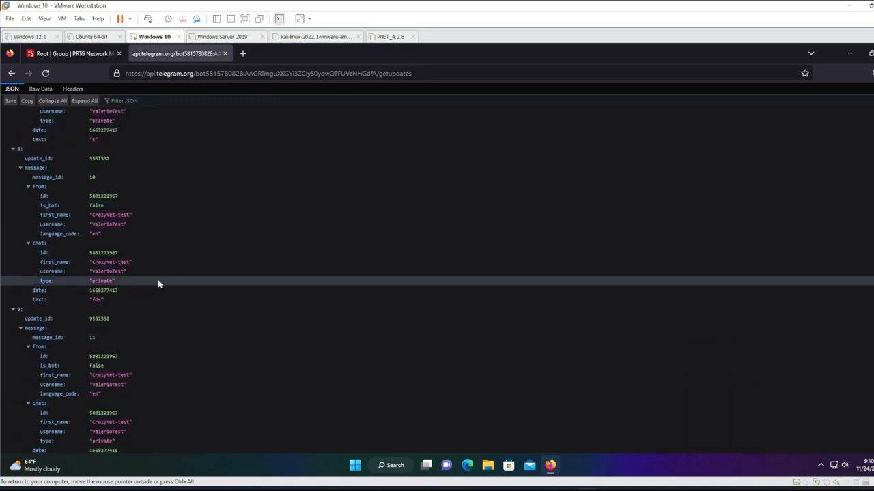
scroll(158, 284, down, 10)
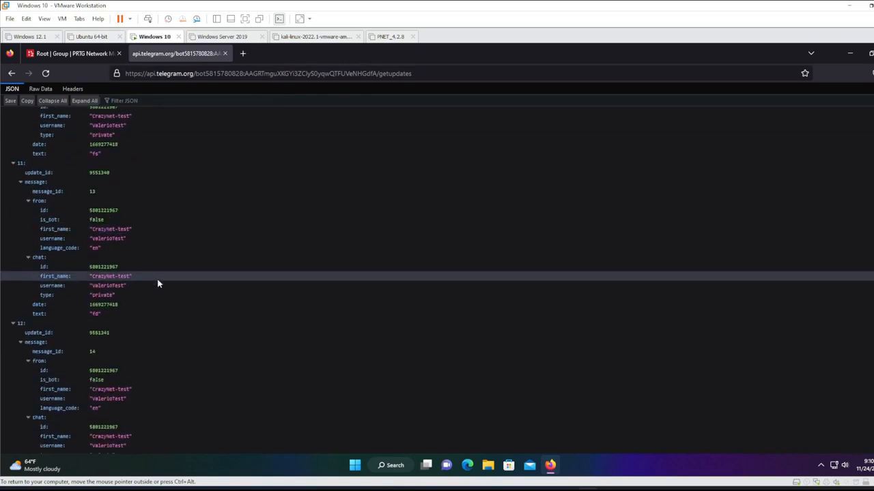
scroll(158, 284, down, 1)
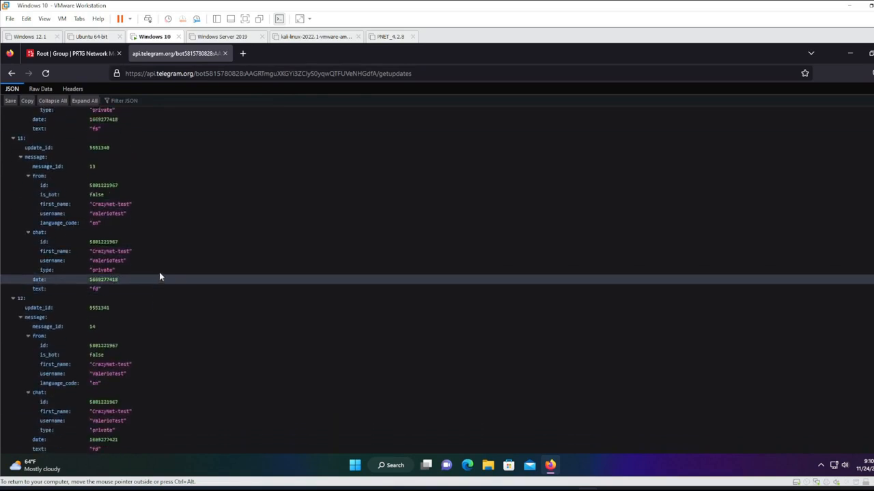
scroll(357, 271, up, 3)
scroll(357, 271, up, 9)
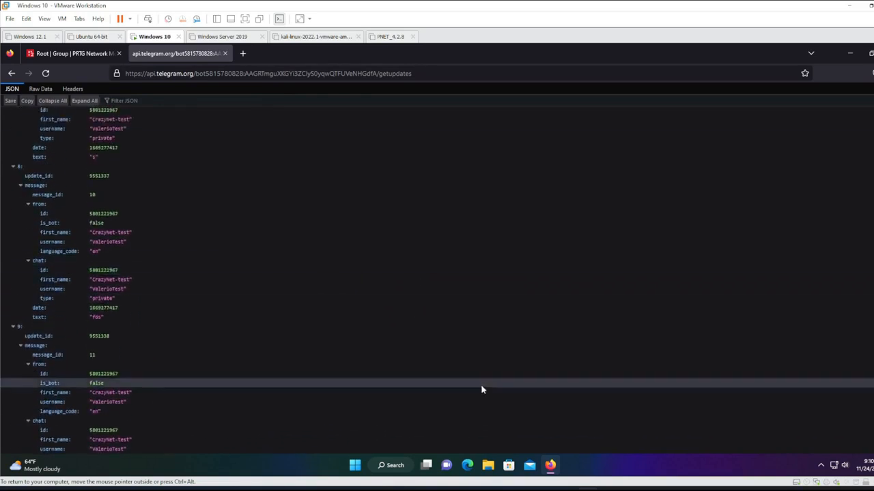
mouse_move(446, 465)
click(483, 489)
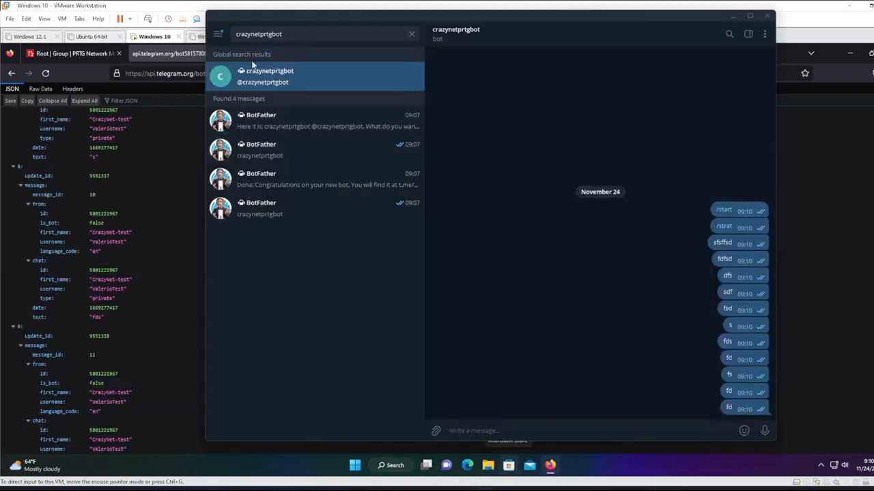
Promote crazynetprtgbot to administrator in the PRTG Logs group info and save.
click(412, 33)
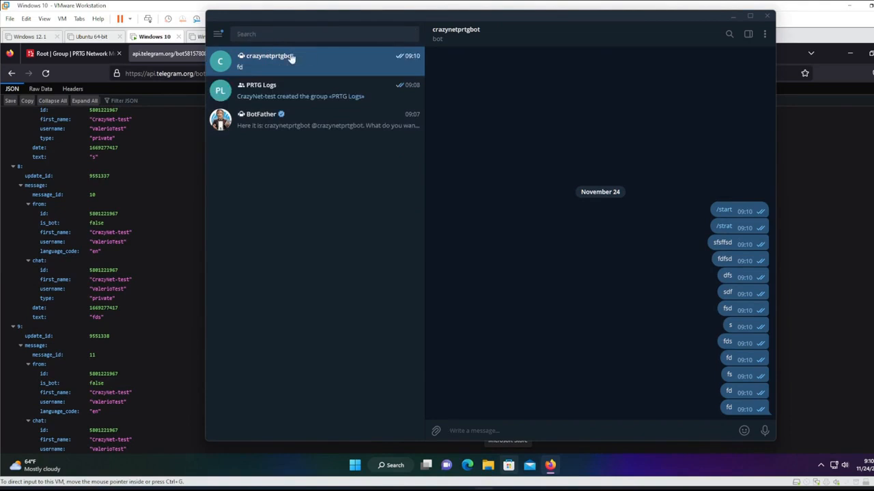
click(297, 94)
click(442, 43)
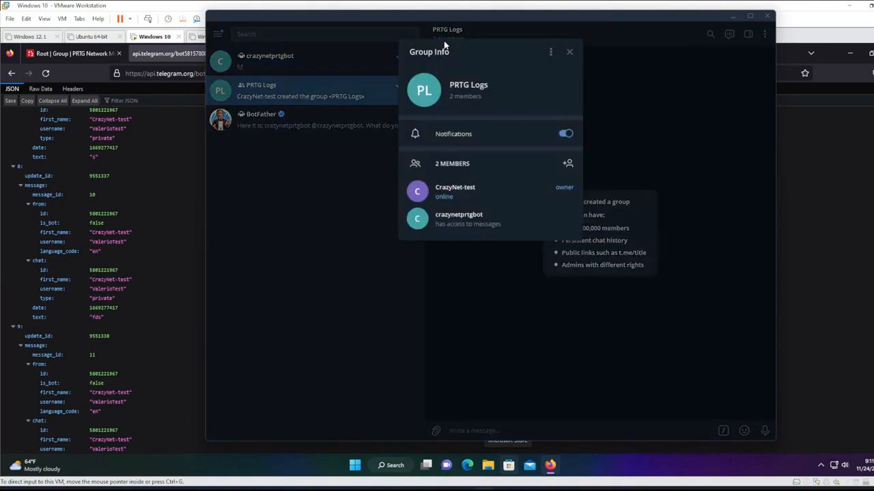
right_click(458, 221)
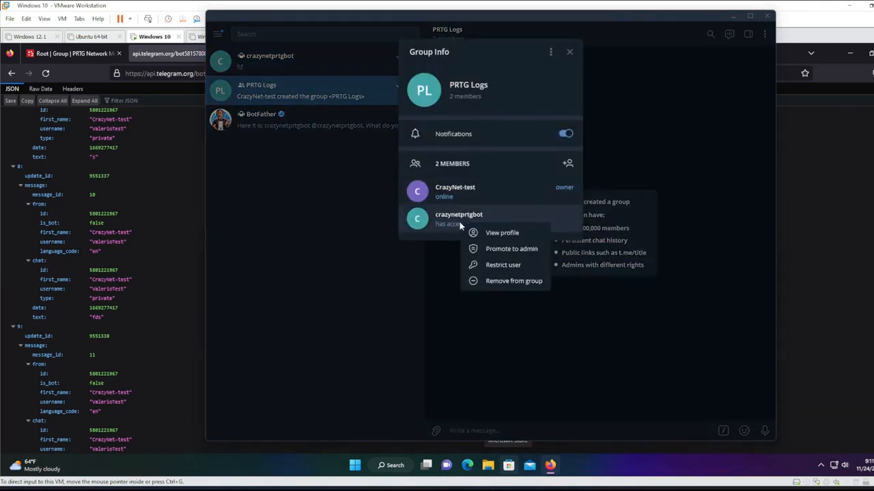
click(509, 250)
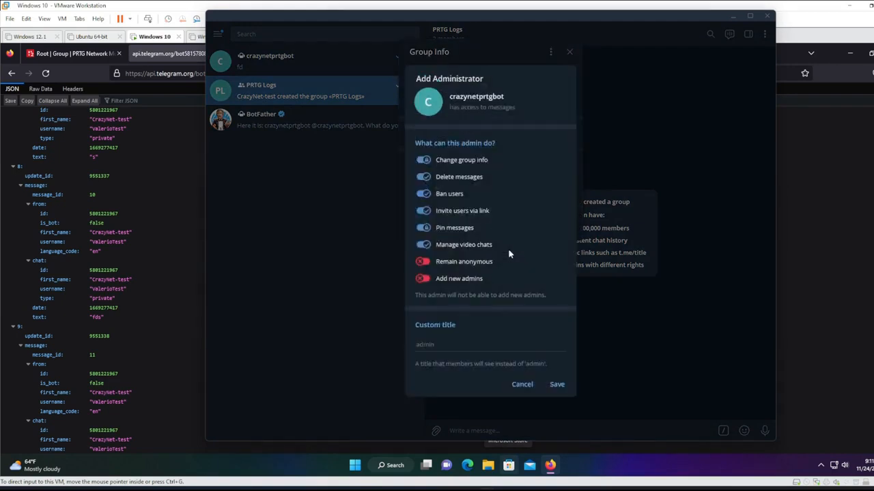
click(556, 385)
click(662, 144)
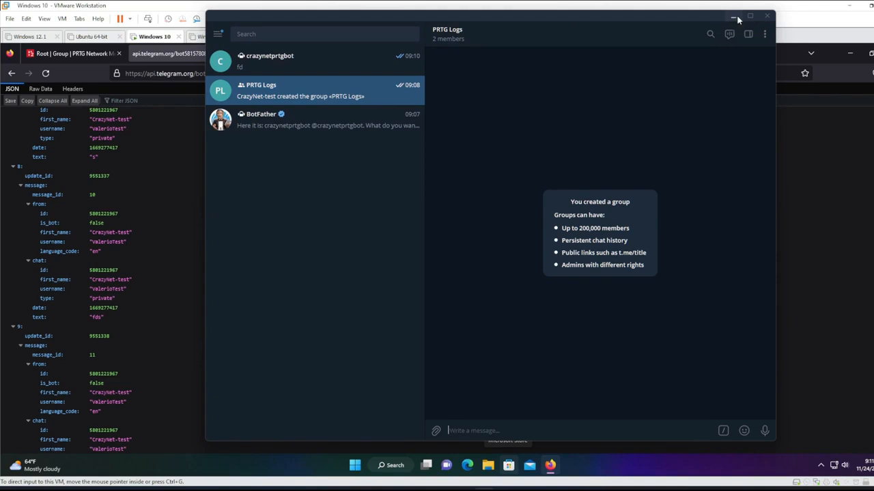
Send the test message 'sdsdsdds' to crazynetprtgbot.
click(735, 17)
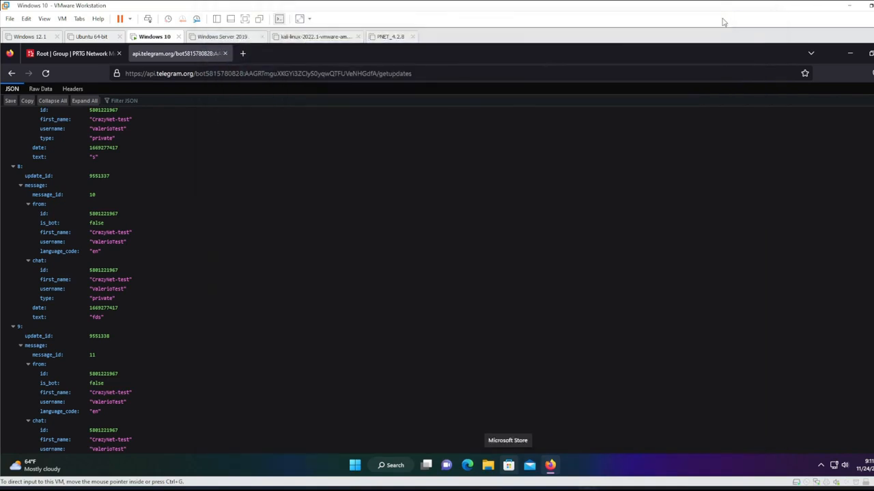
click(588, 490)
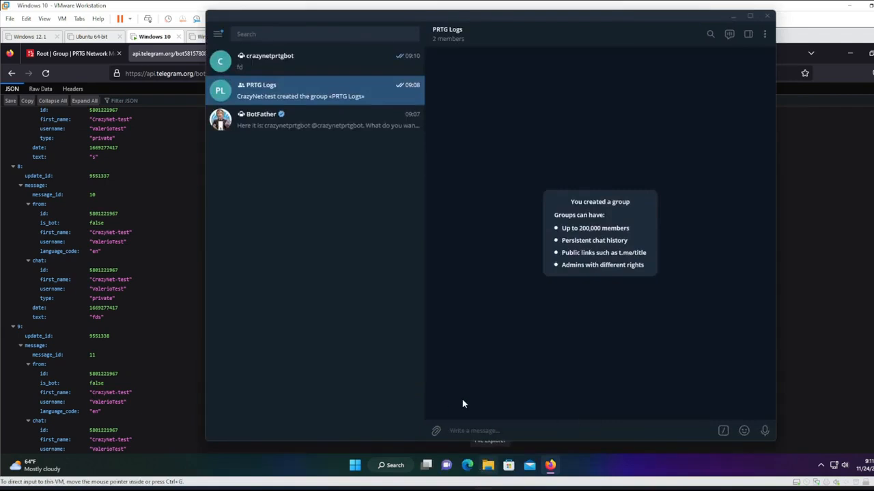
click(242, 60)
text(sdsdsdds)
key(Return)
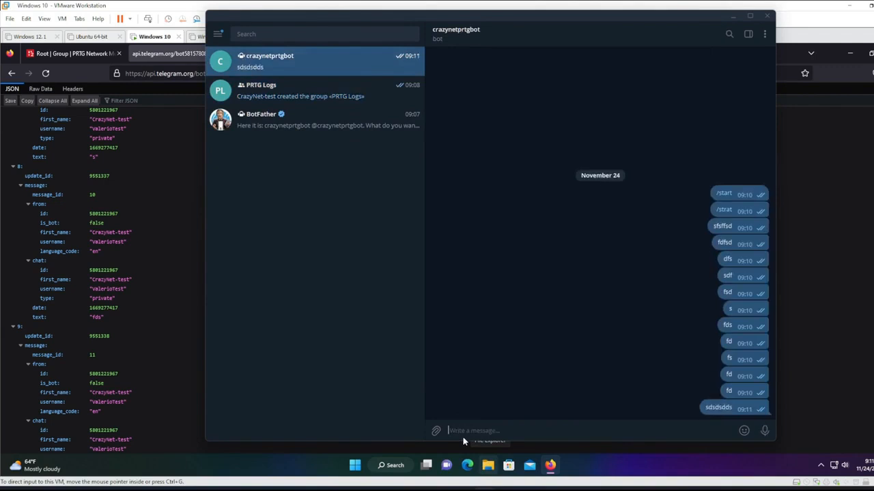
click(151, 232)
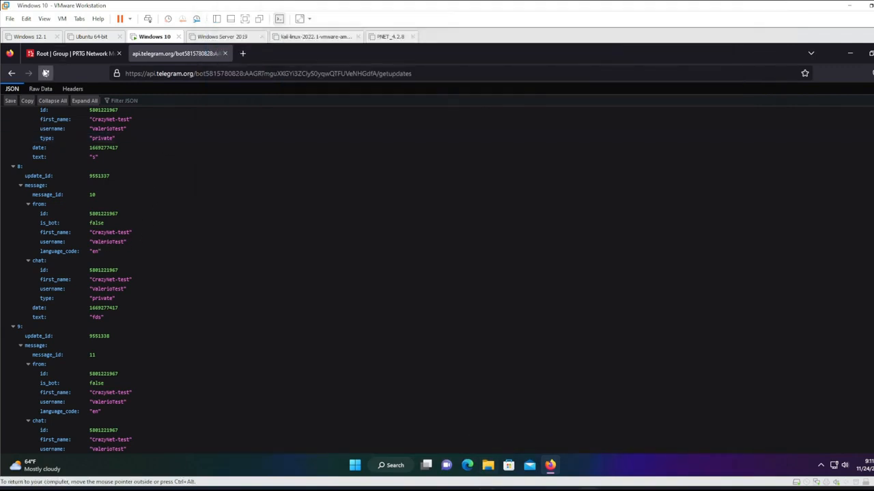
Reload getUpdates, find the PRTG Logs my_chat_member entry, and select its chat id.
click(45, 73)
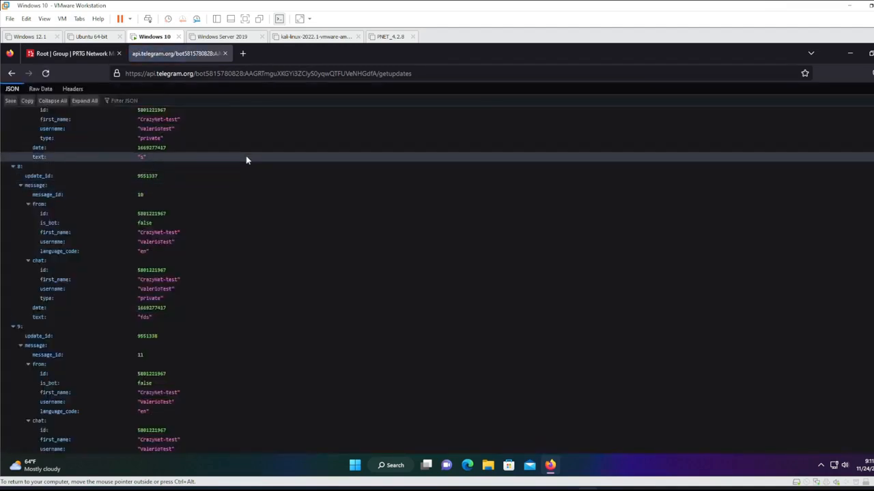
scroll(252, 166, down, 10)
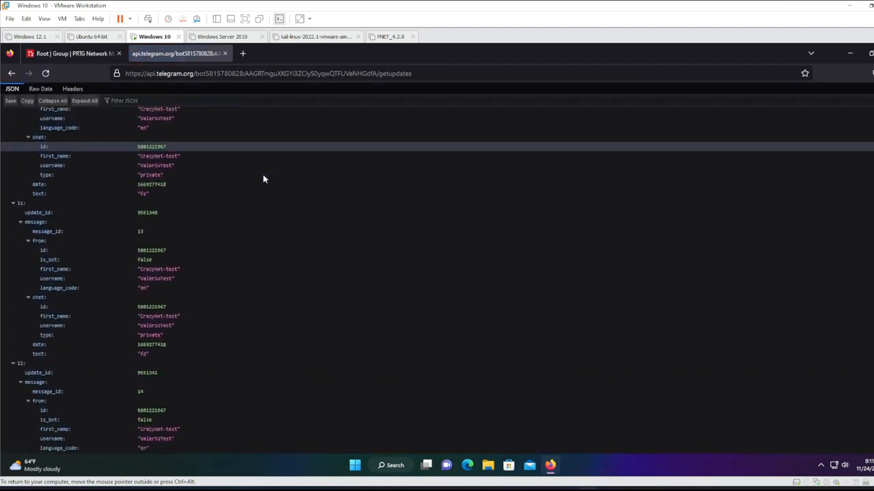
scroll(265, 179, down, 5)
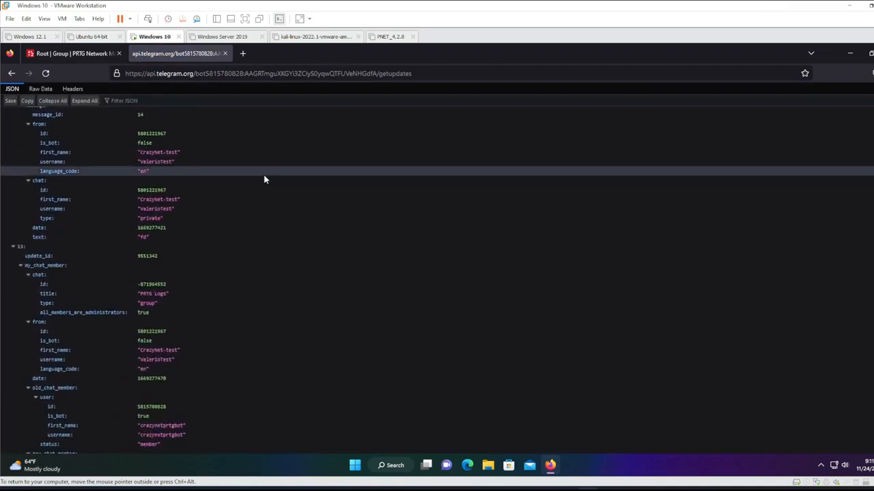
scroll(265, 180, down, 8)
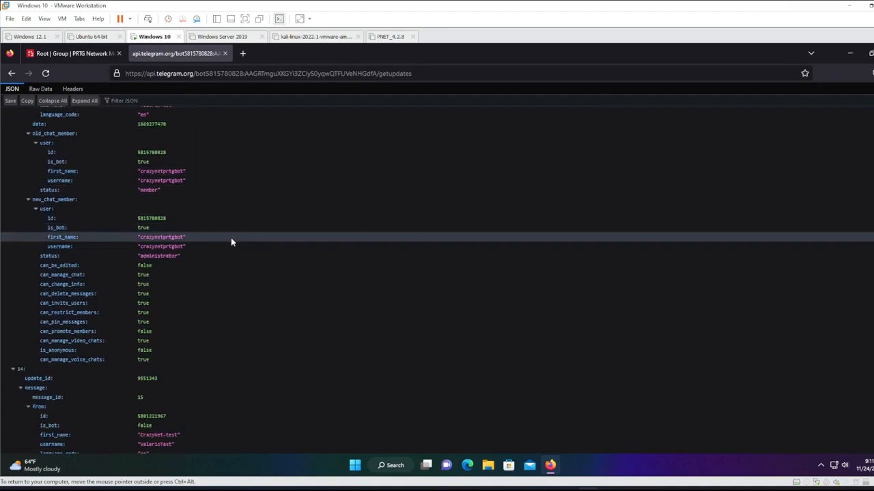
scroll(232, 242, down, 1)
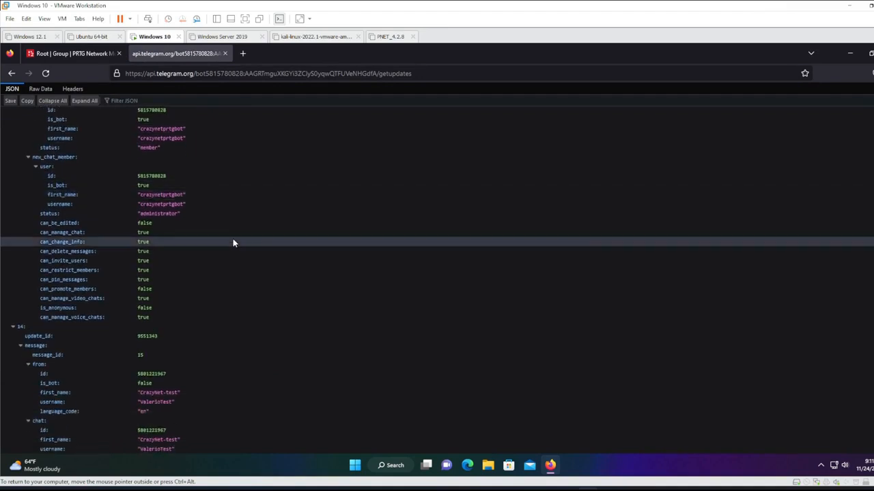
scroll(232, 243, up, 1)
scroll(233, 243, up, 3)
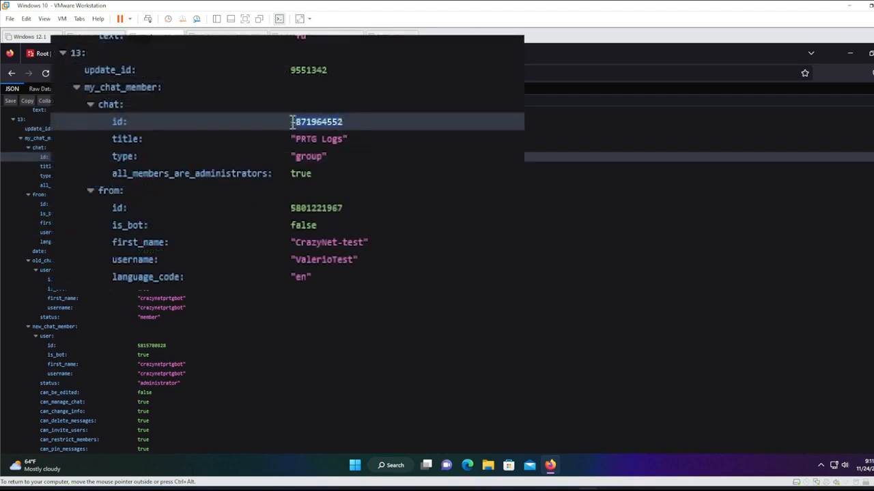
click(292, 122)
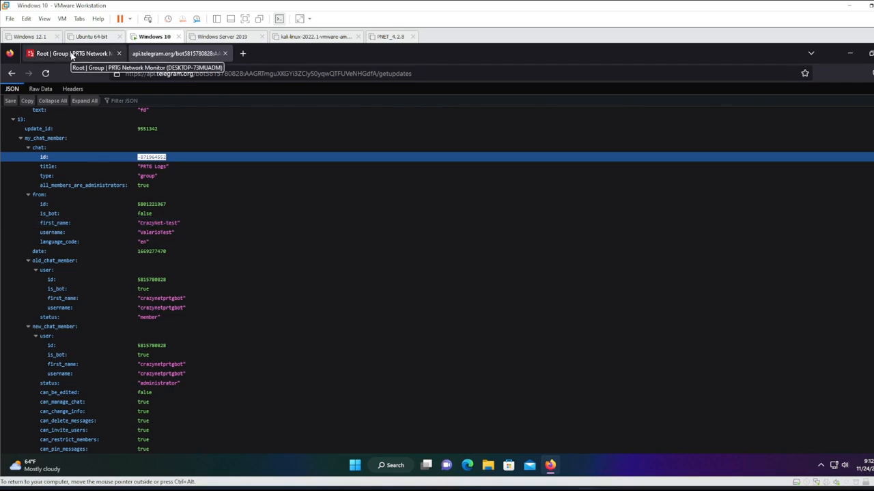
Go to PRTG Setup > Notification Templates, confirming the credentials prompt with OK.
click(71, 54)
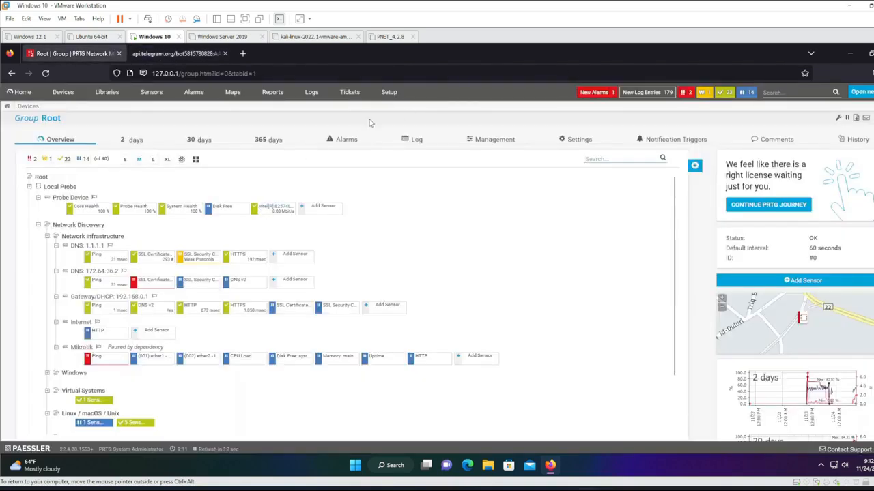
click(388, 92)
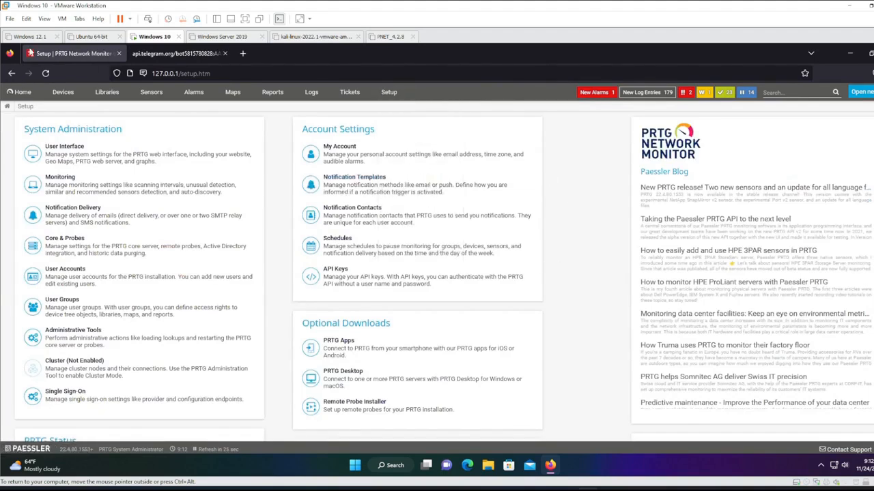
click(357, 184)
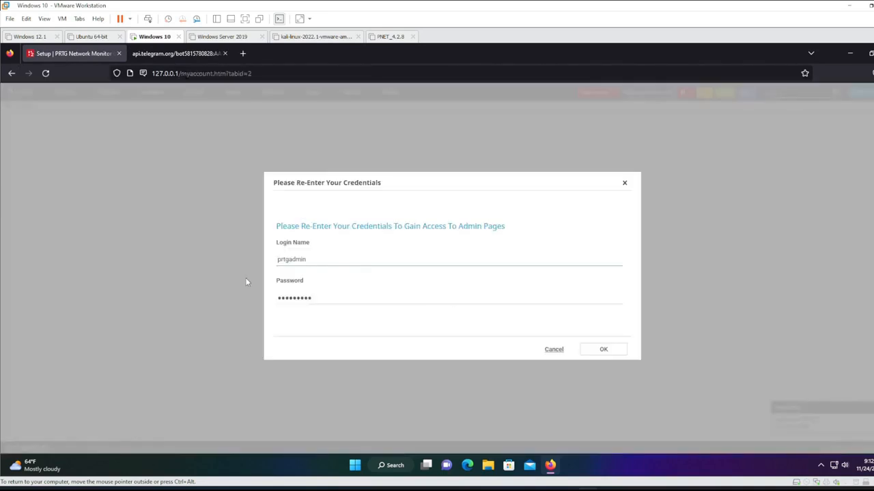
click(608, 348)
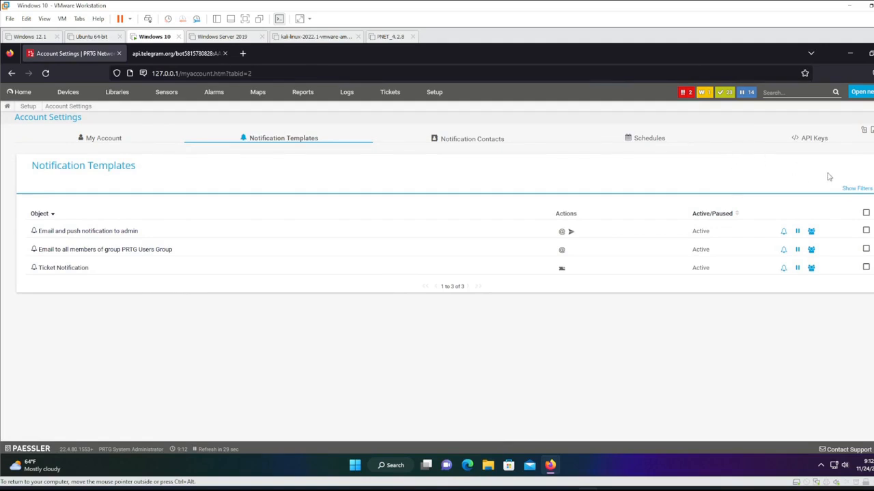
Add a new notification template named Telegram and enable Execute HTTP Action.
click(863, 170)
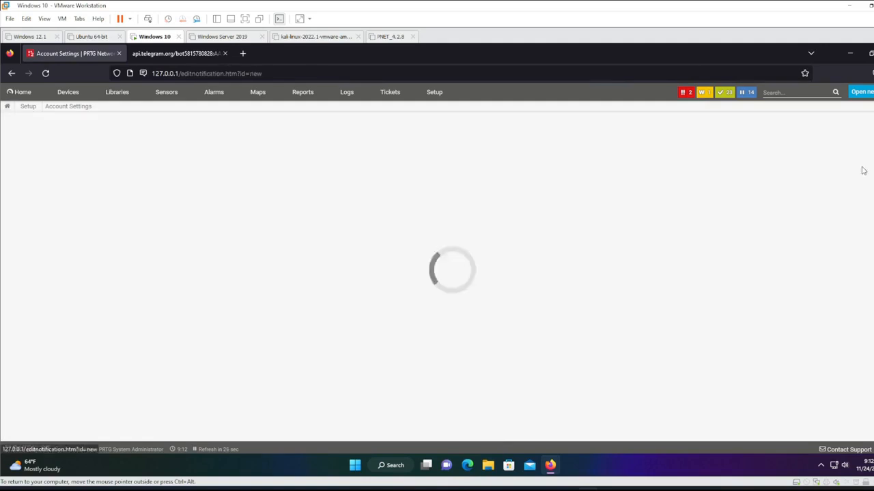
drag(433, 194, 323, 193)
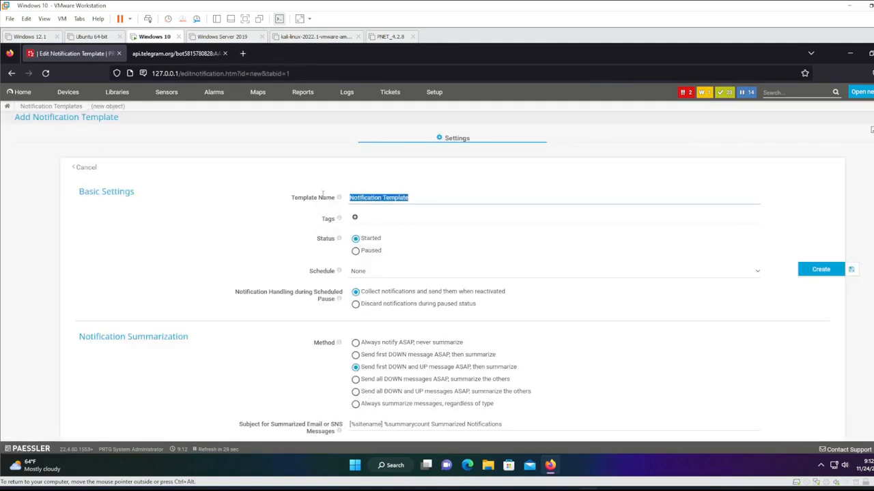
text(Te)
scroll(429, 231, down, 5)
scroll(450, 242, up, 3)
scroll(471, 250, down, 5)
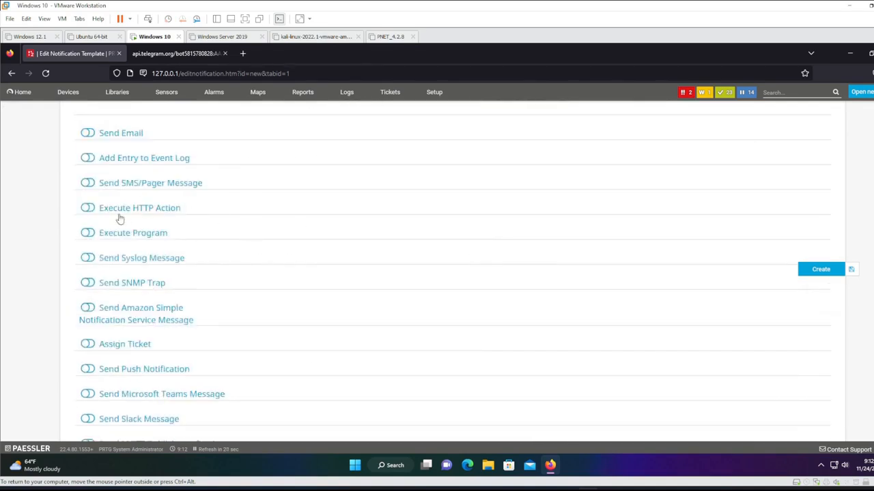
click(175, 211)
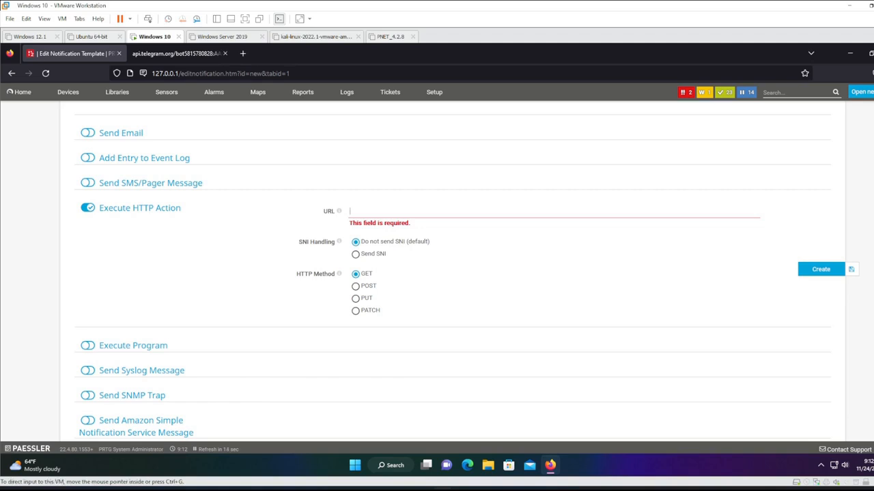
Set the HTTP action URL to the sendMessage URL with the bot's token, using POST.
click(393, 211)
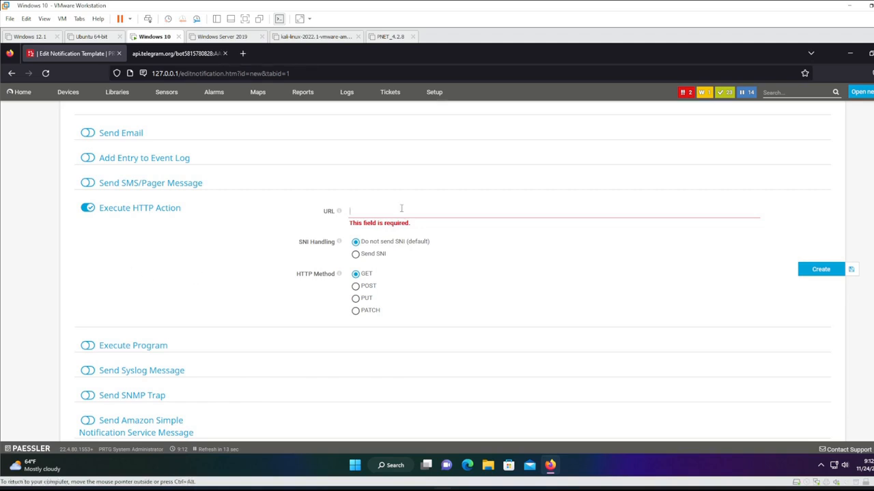
text(https://api.telegram.org/bot<your-api-key>/sendMessage)
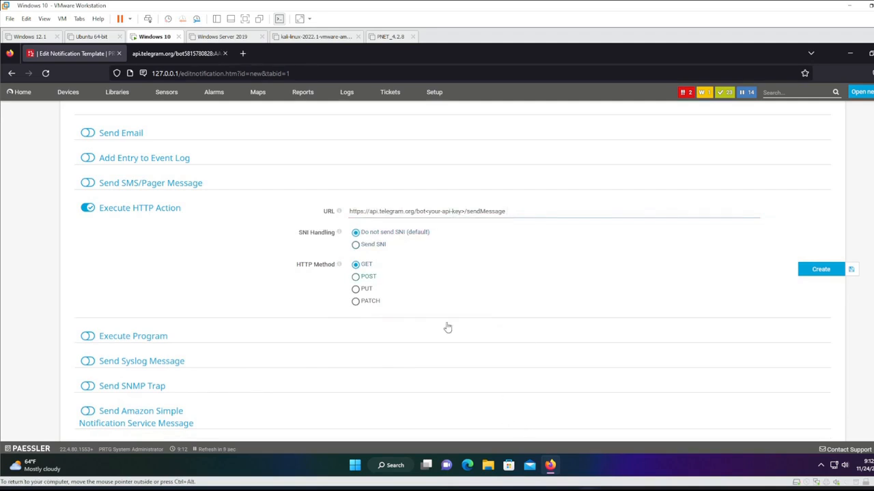
click(427, 489)
click(290, 121)
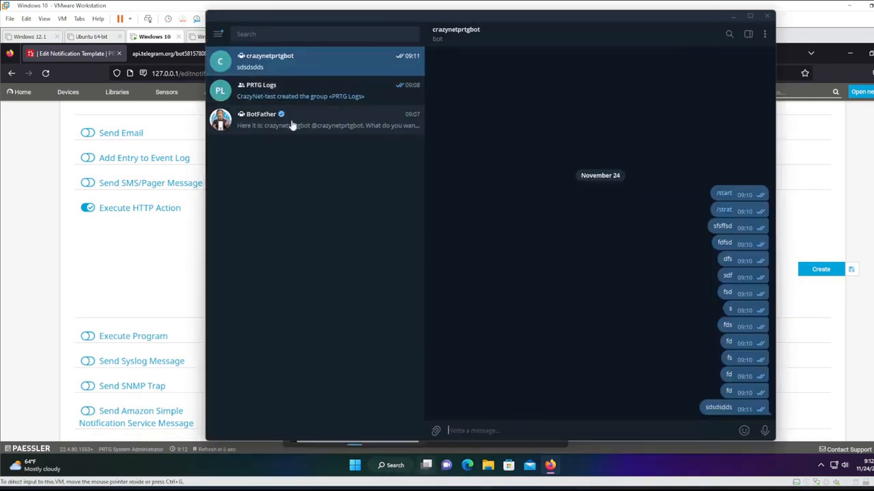
click(530, 247)
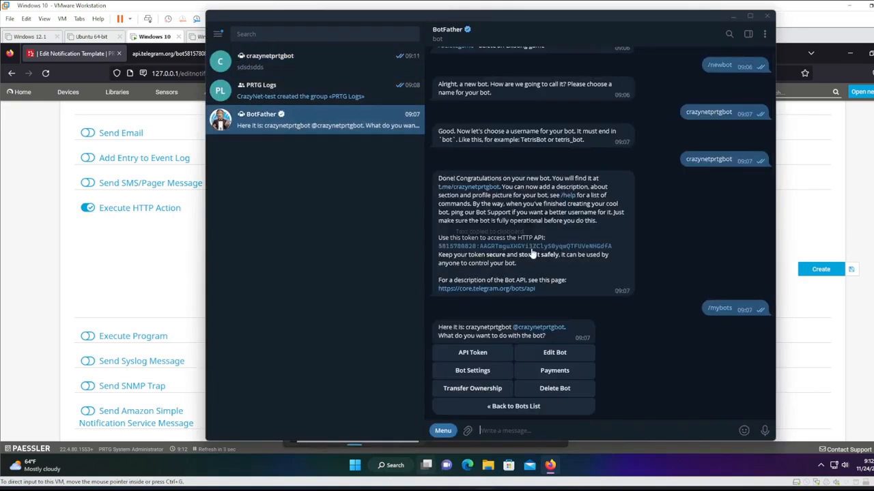
key(alt+Tab)
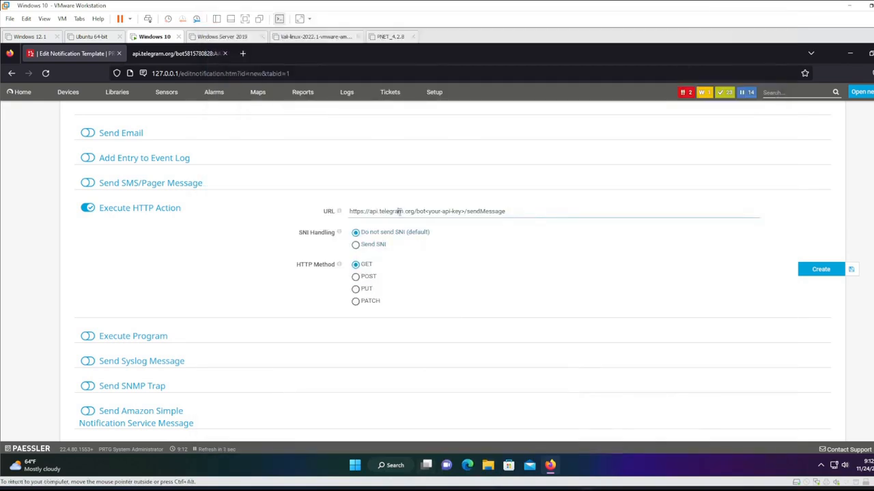
drag(426, 211, 466, 211)
key(ctrl+v)
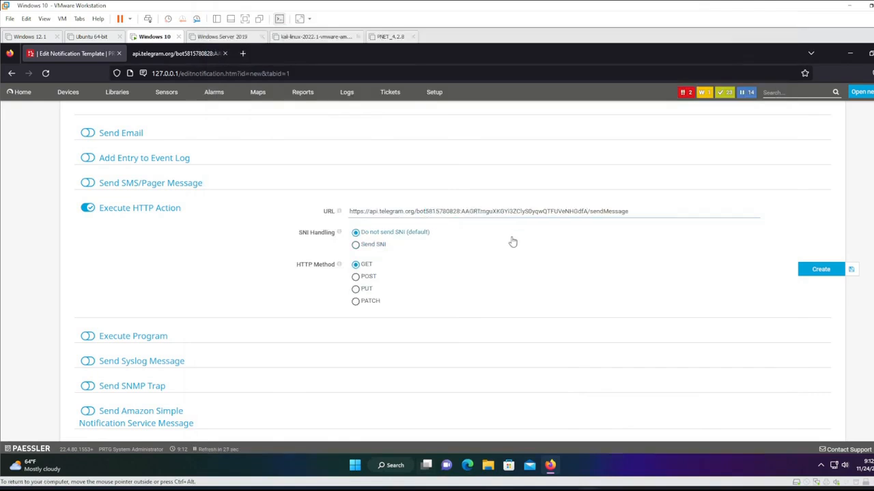
scroll(494, 244, down, 2)
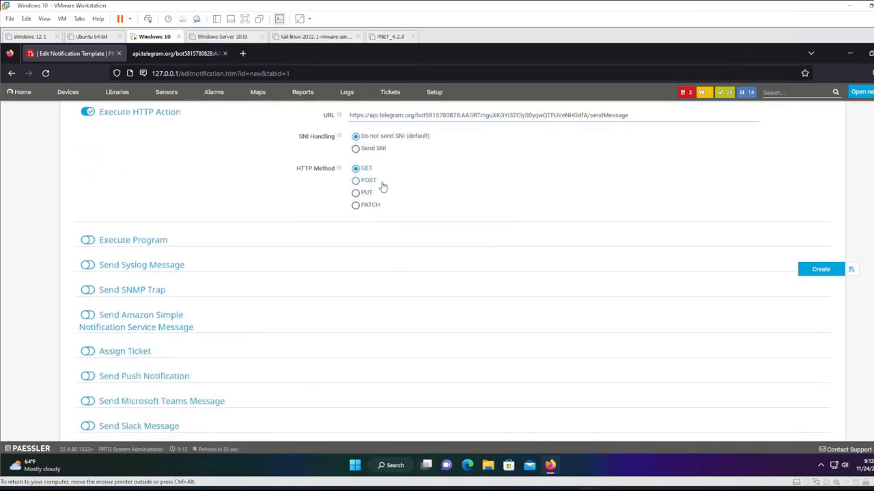
click(356, 181)
Paste the Telegram payload with the PRTG Logs group id as chat_id and create the template.
click(377, 229)
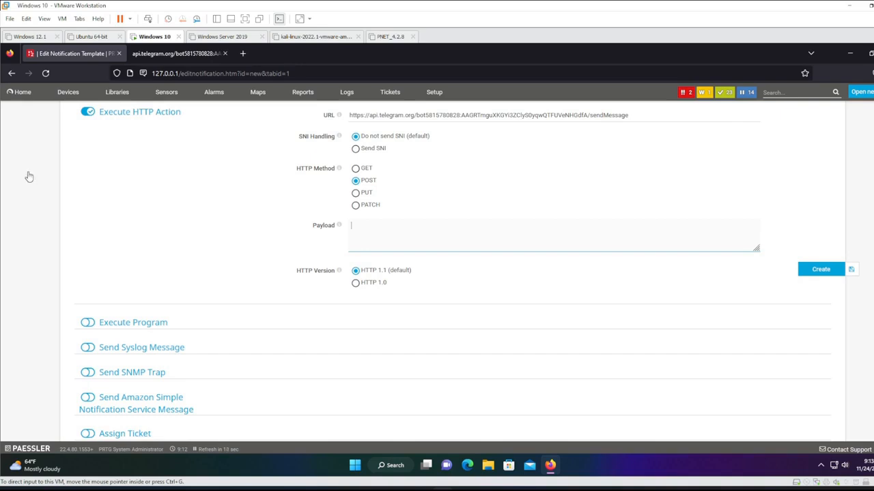
key(ctrl+v)
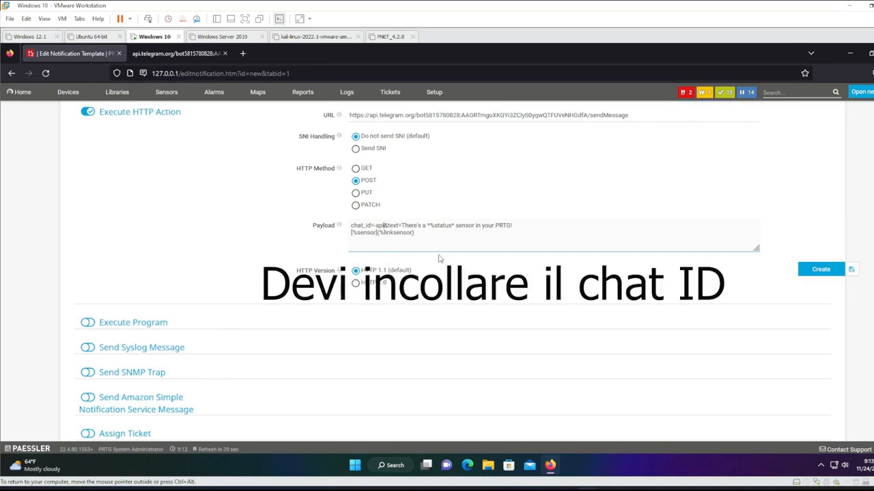
key(BackSpace)
key(BackSpace)
key(BackSpace)
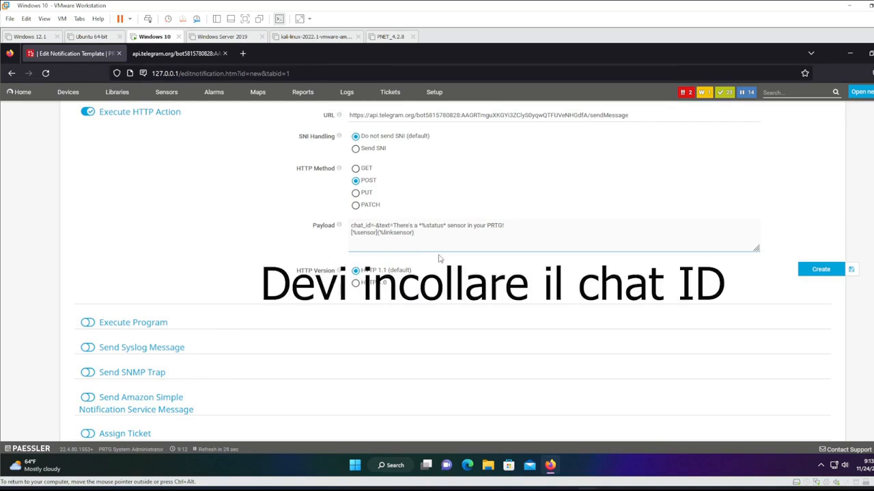
key(BackSpace)
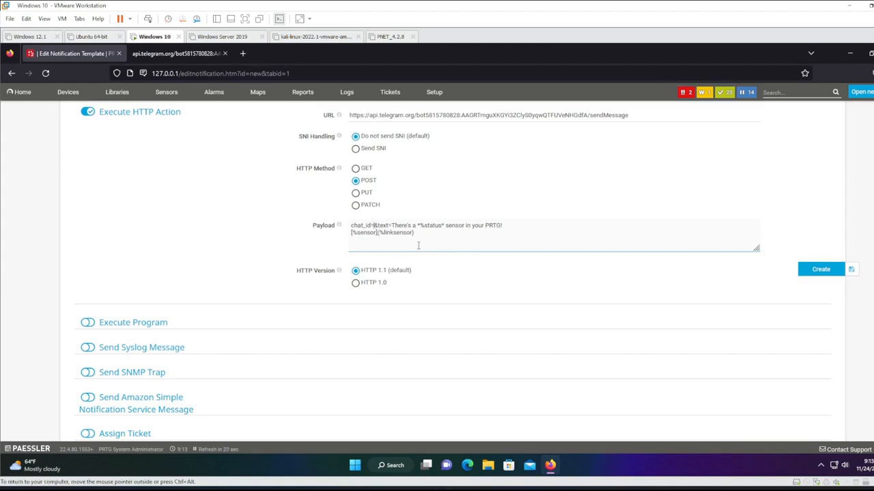
key(ctrl+v)
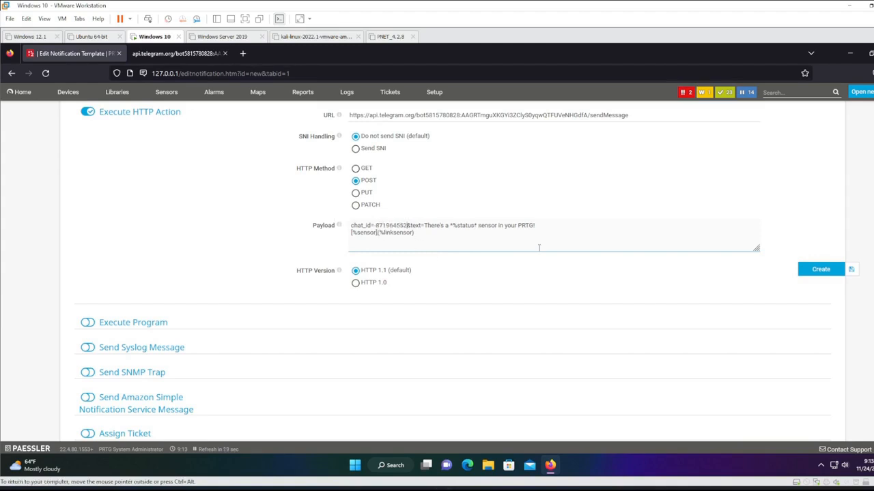
click(824, 274)
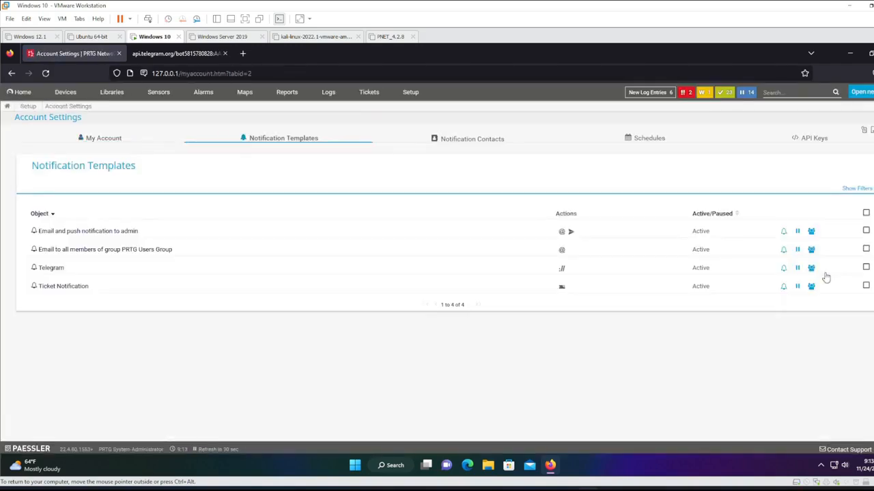
Test the Telegram template, confirm the alert reached PRTG Logs, then return to Devices.
click(784, 270)
click(545, 356)
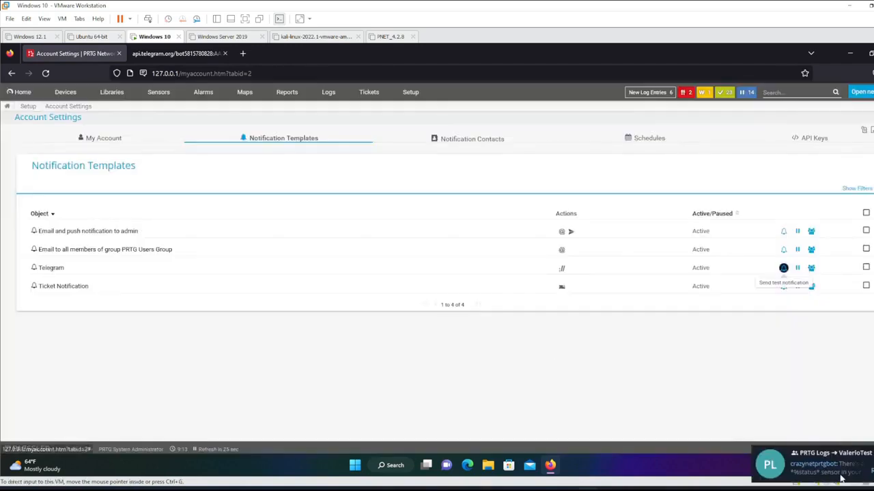
click(841, 478)
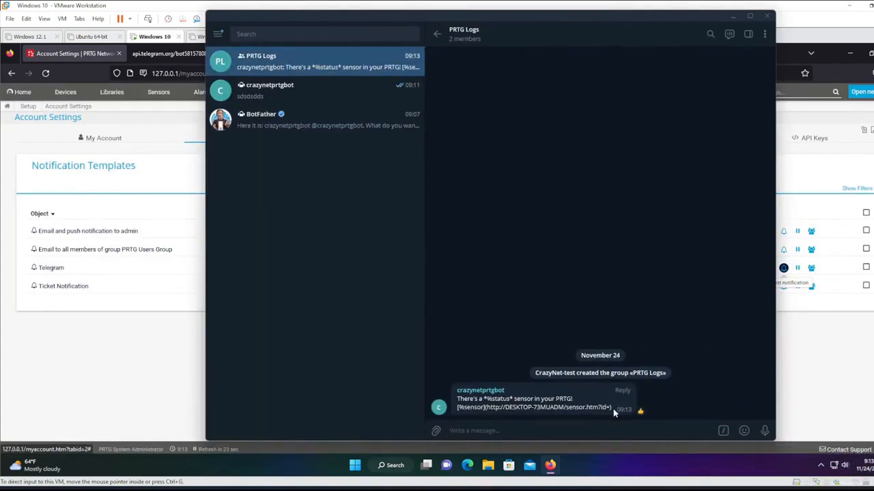
click(168, 372)
click(65, 92)
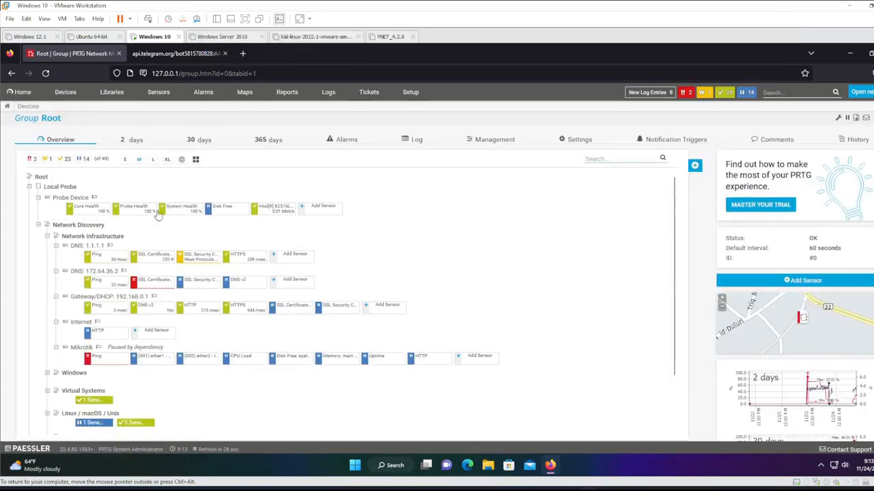
Select the Root group and show its Notification Triggers tab.
click(41, 176)
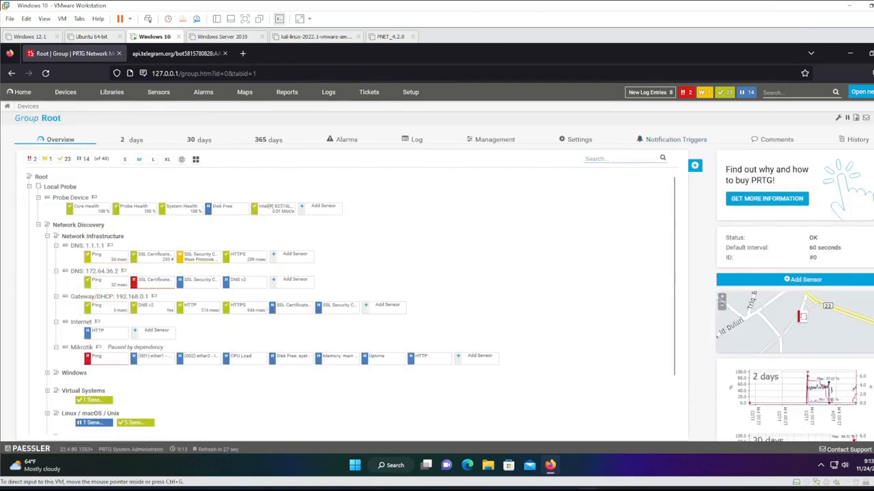
click(660, 150)
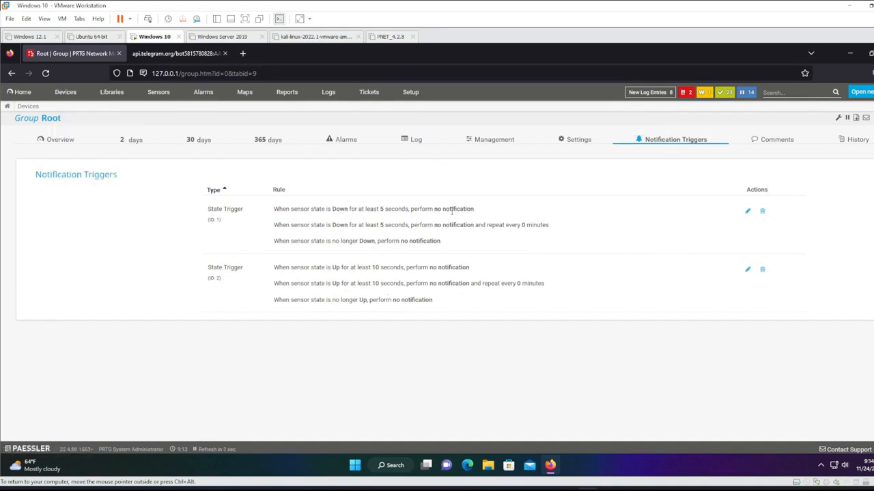
Set all three rules of the Root group's Down state trigger to the Telegram notification and save.
click(747, 211)
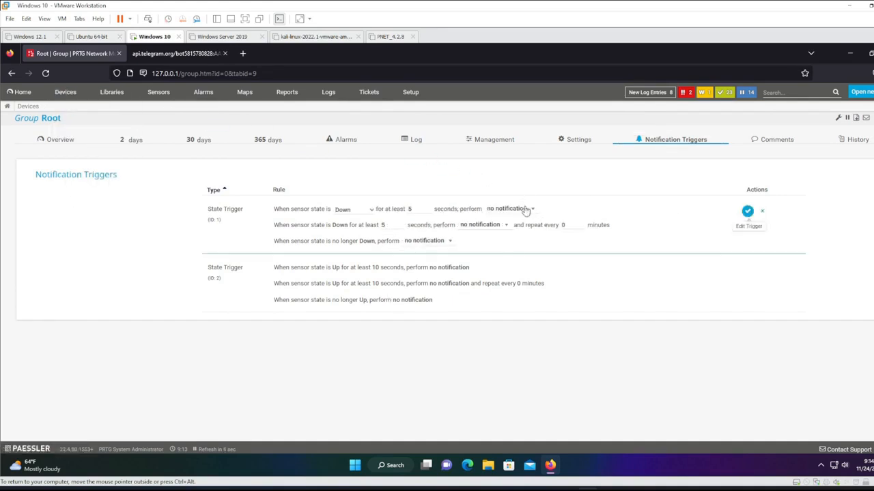
click(525, 209)
click(527, 288)
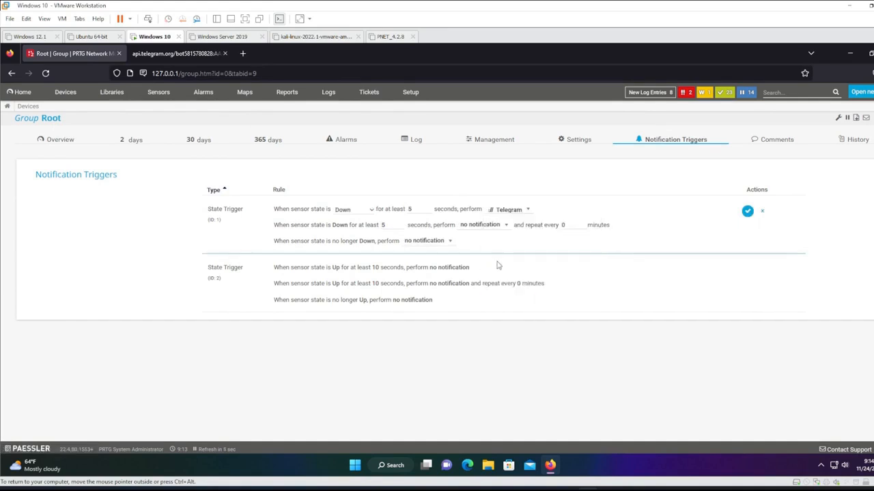
click(496, 226)
click(483, 303)
click(440, 243)
click(426, 319)
click(747, 210)
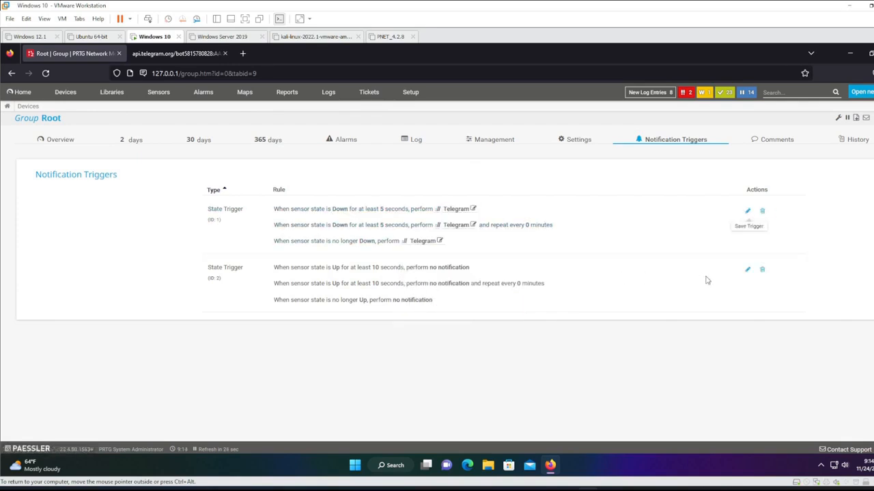
Set all three rules of the Up state trigger to Telegram, save, and return to the Root overview.
click(747, 270)
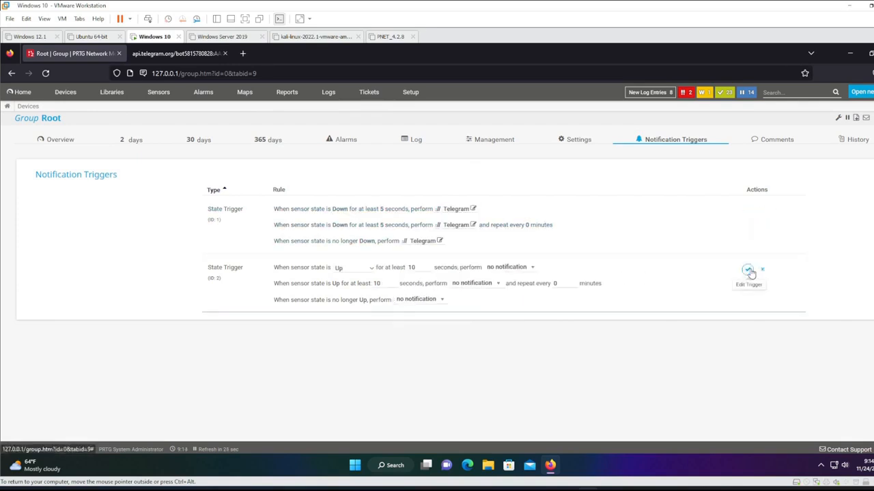
click(508, 267)
click(519, 346)
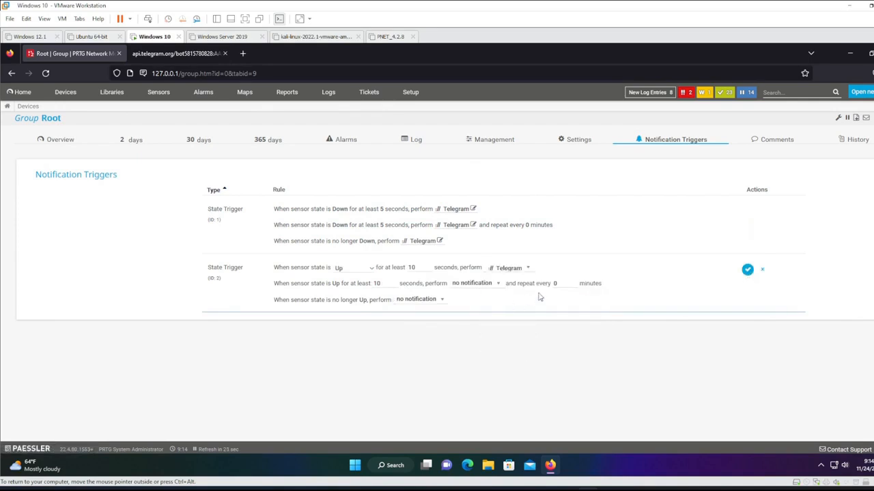
click(489, 287)
click(471, 361)
click(424, 306)
click(454, 379)
click(747, 268)
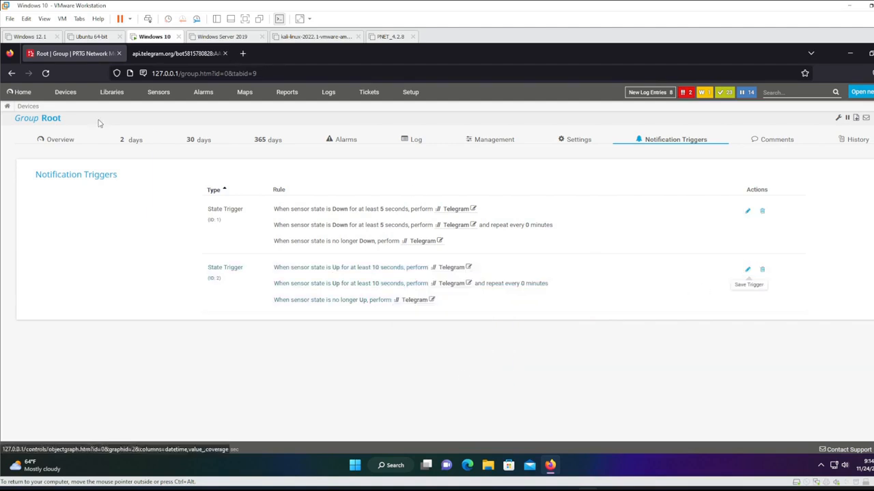
click(67, 96)
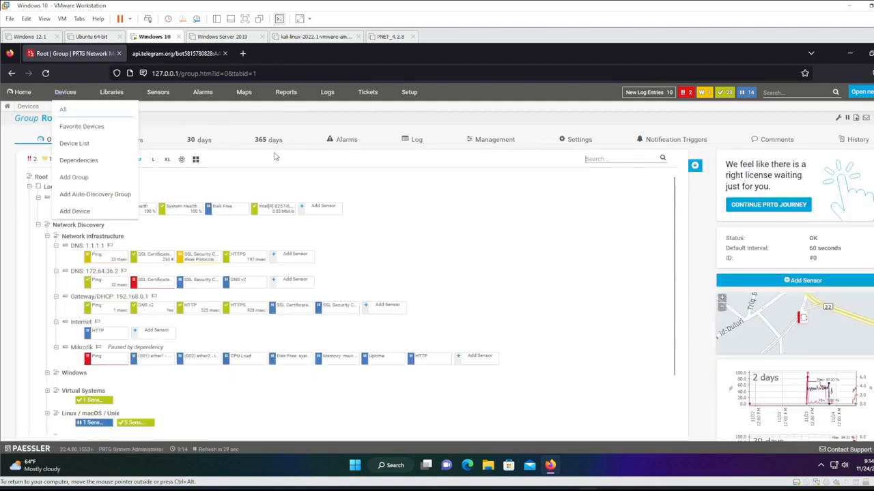
Pause DNS: 1.1.1.1 indefinitely with the message 'test', then view the resulting alerts in Telegram.
scroll(410, 205, down, 1)
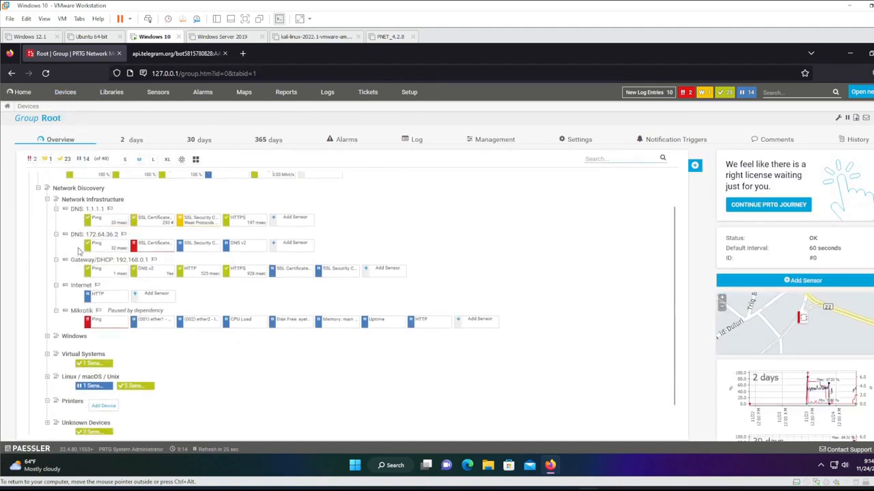
right_click(75, 208)
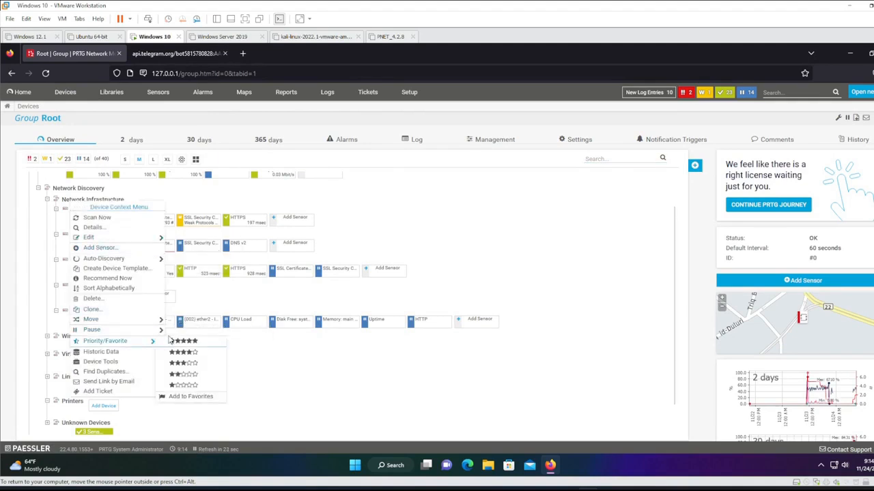
click(174, 332)
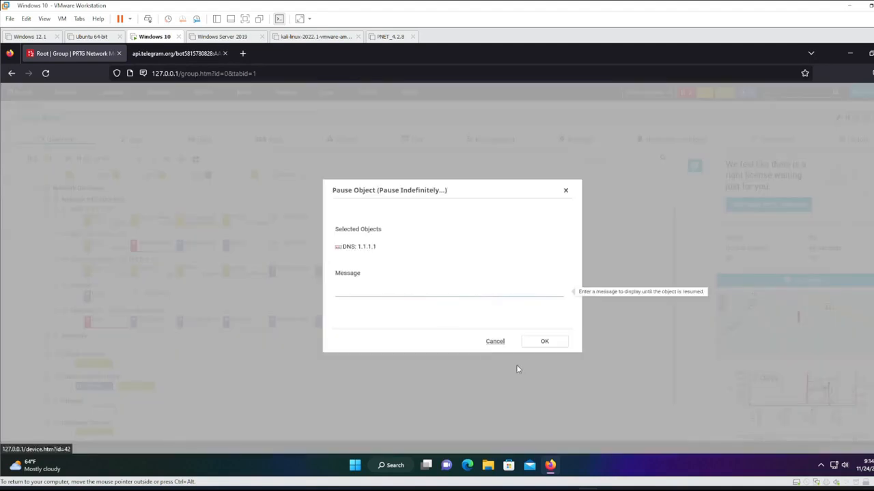
click(540, 348)
text(test pausa)
click(543, 345)
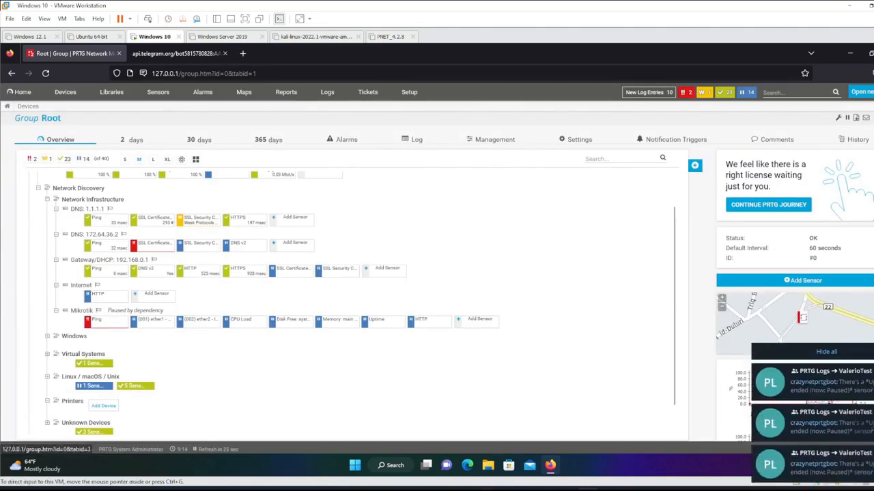
click(486, 467)
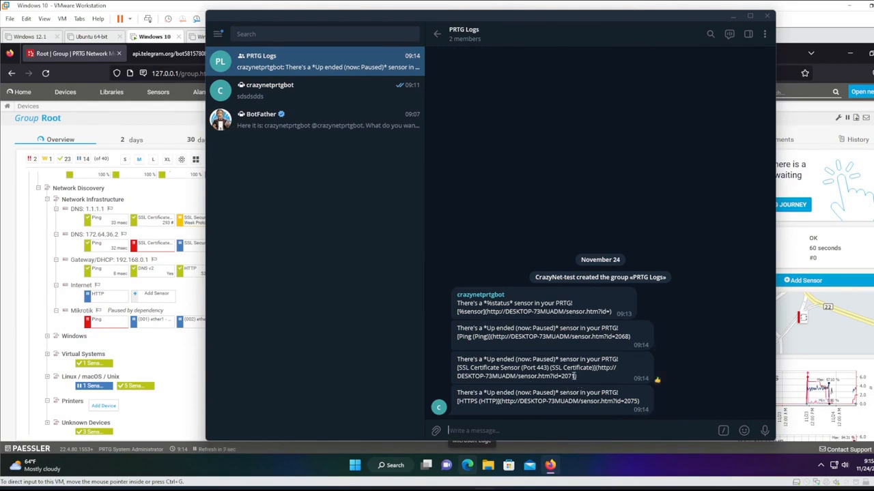
Select the SSL Certificate Sensor name in an alert, move Telegram aside, and return to PRTG.
drag(459, 368, 511, 368)
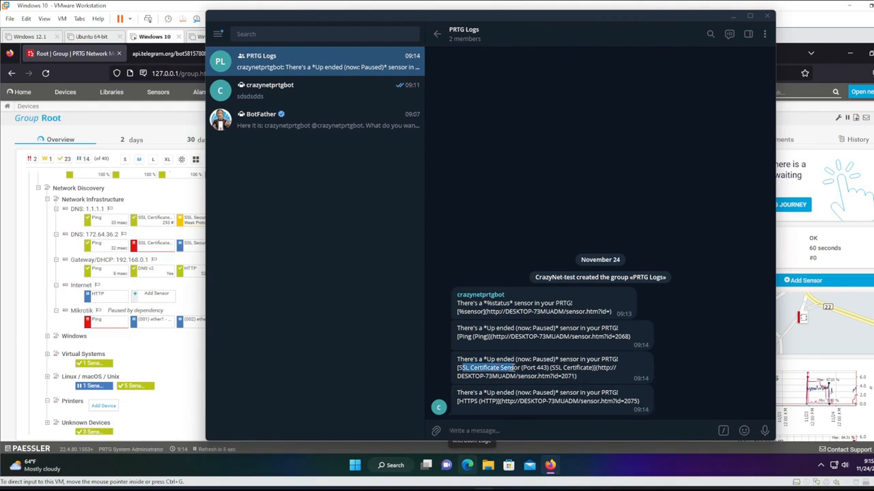
drag(319, 17, 388, 18)
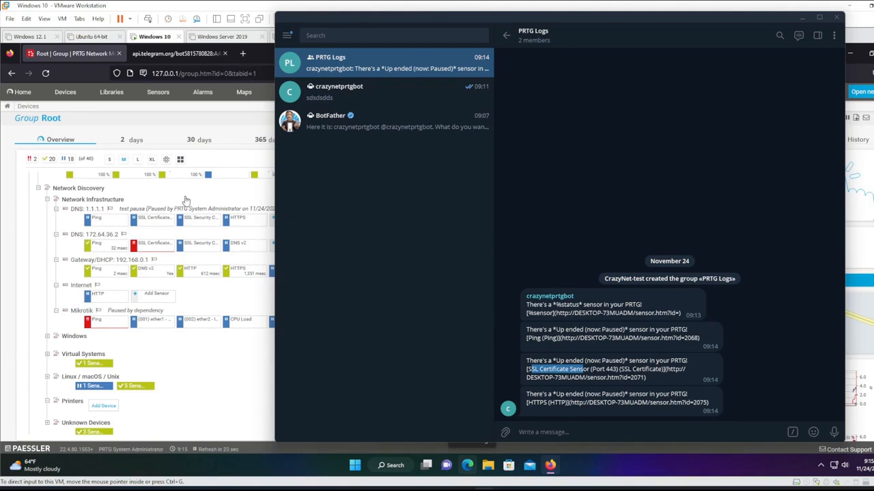
click(221, 200)
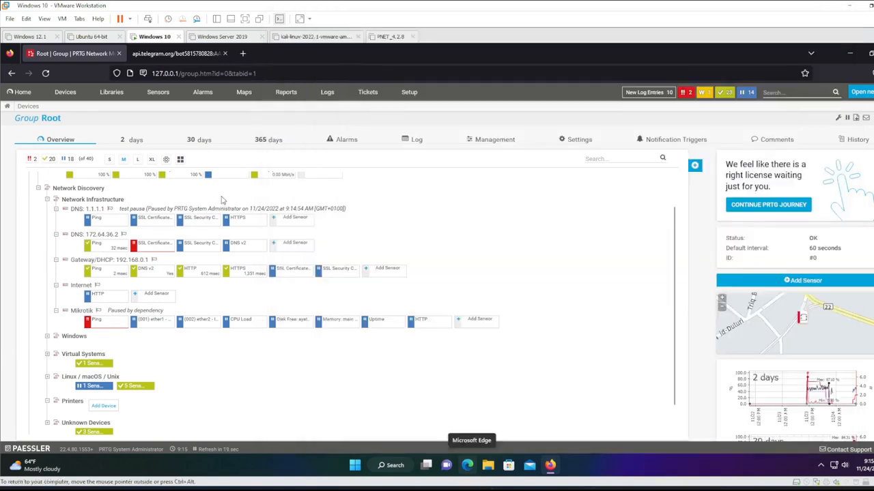
Resume DNS: 1.1.1.1, check Telegram for new alerts, and return to the PRTG overview.
right_click(79, 209)
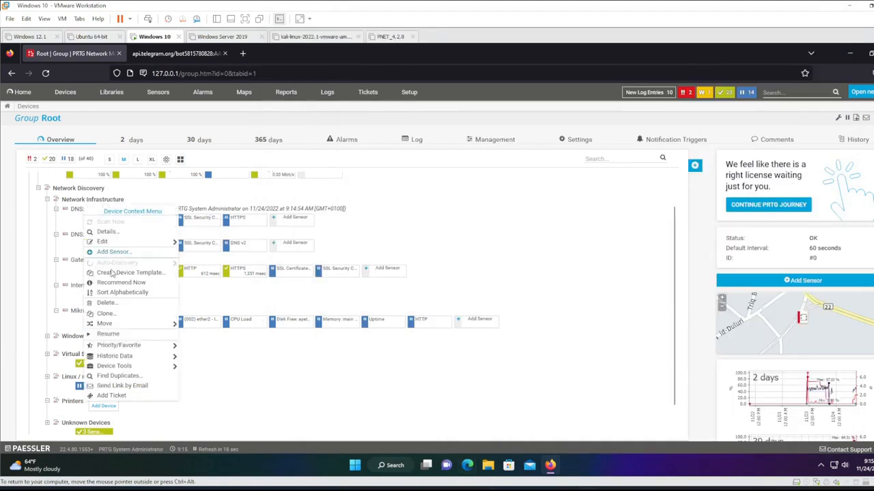
click(103, 335)
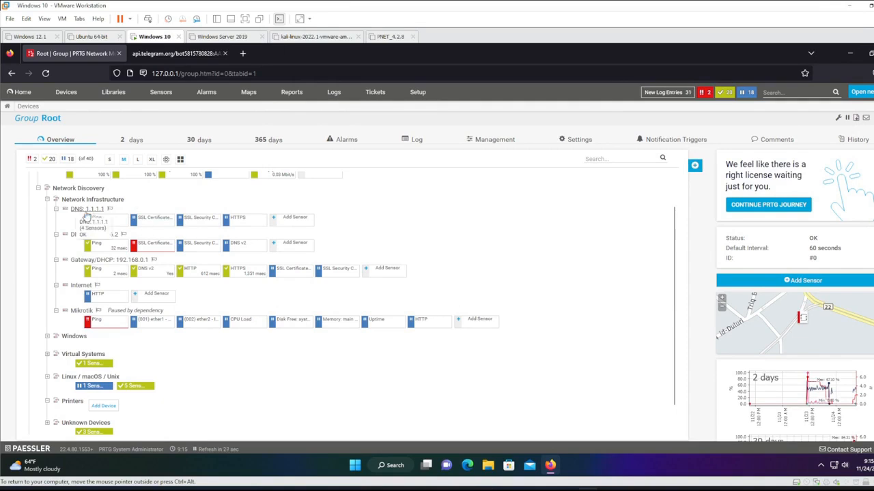
click(508, 465)
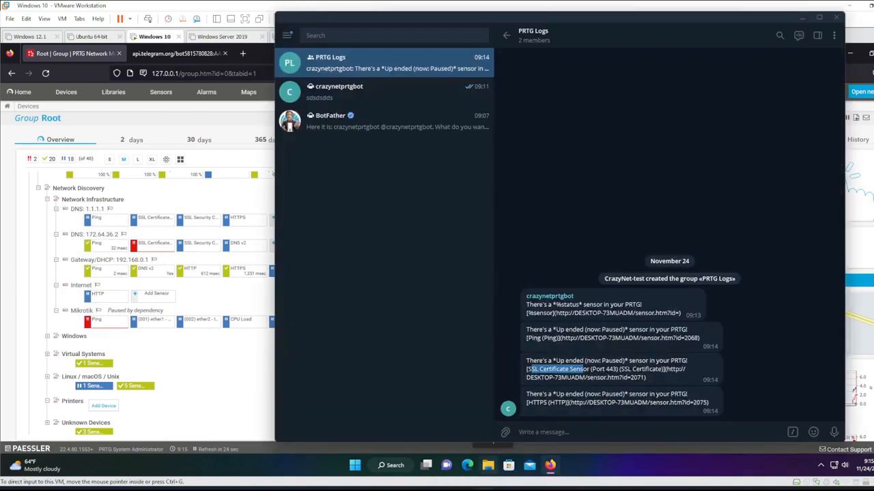
click(152, 279)
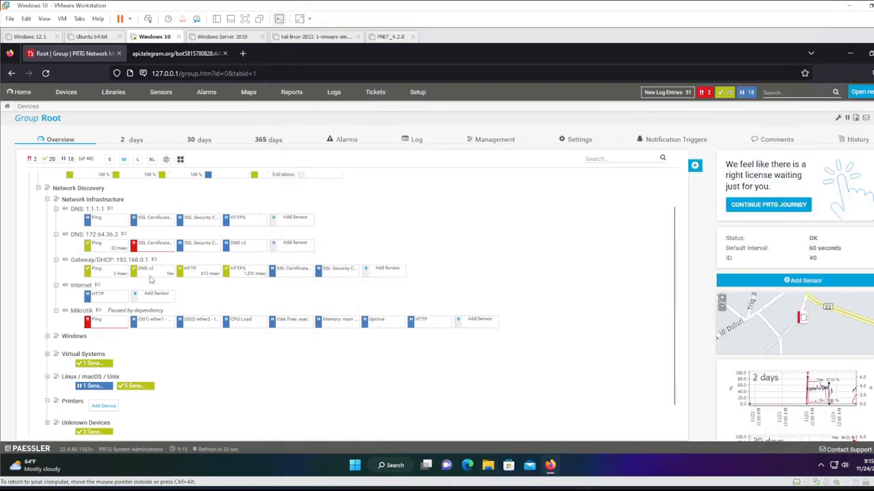
Pause the Gateway/DHCP: 192.168.0.1 device indefinitely and view the new alerts in Telegram.
right_click(75, 235)
right_click(80, 260)
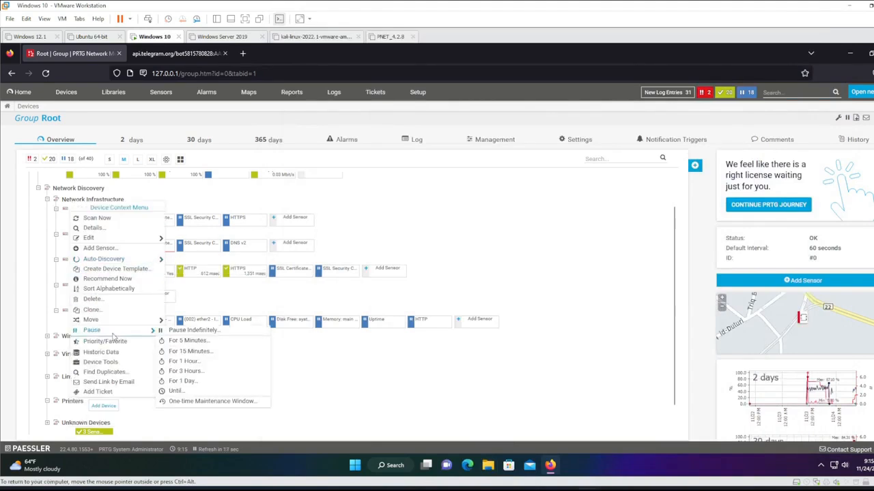
click(168, 330)
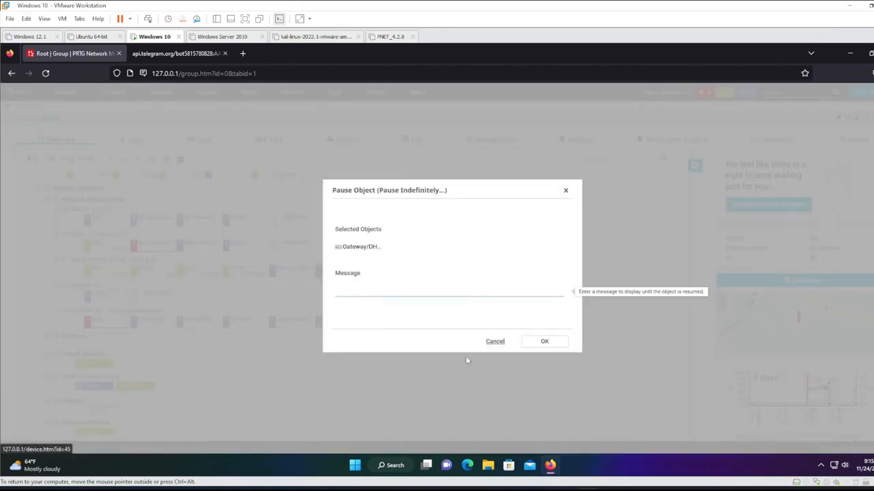
click(544, 341)
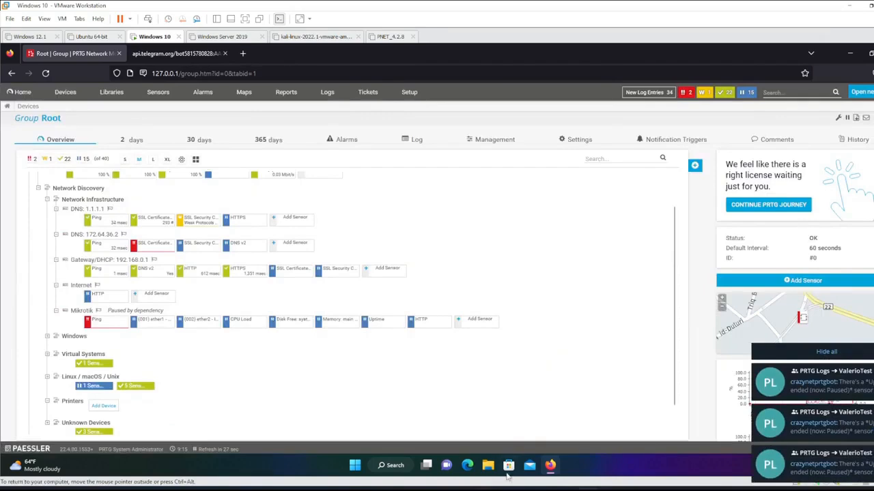
mouse_move(483, 489)
click(479, 430)
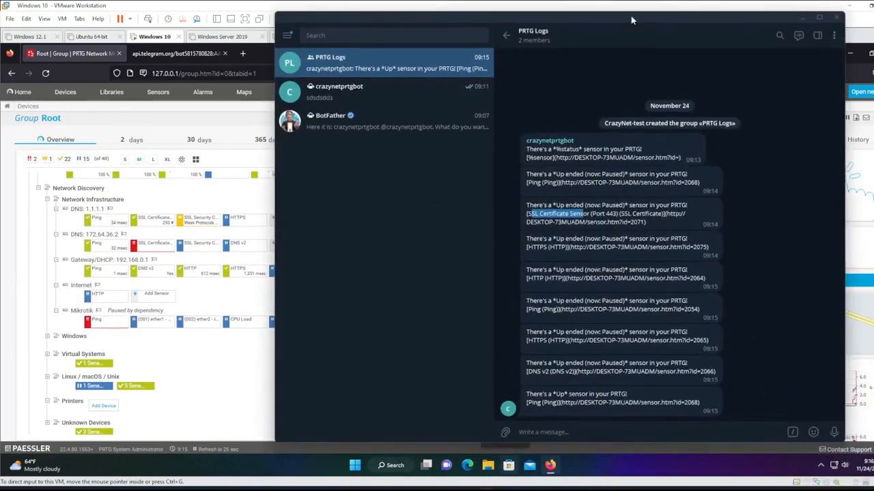
Shift Telegram left to read the Up and Up ESCALATION alerts, then minimise it.
drag(632, 20, 555, 34)
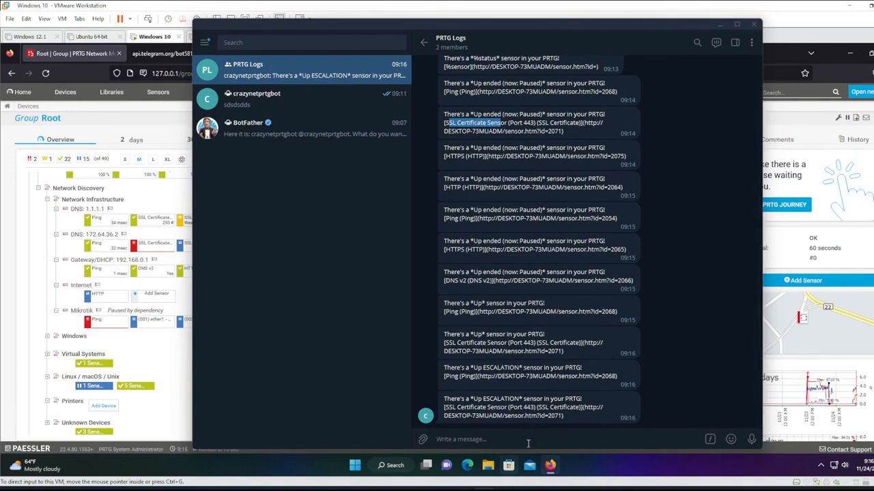
click(719, 24)
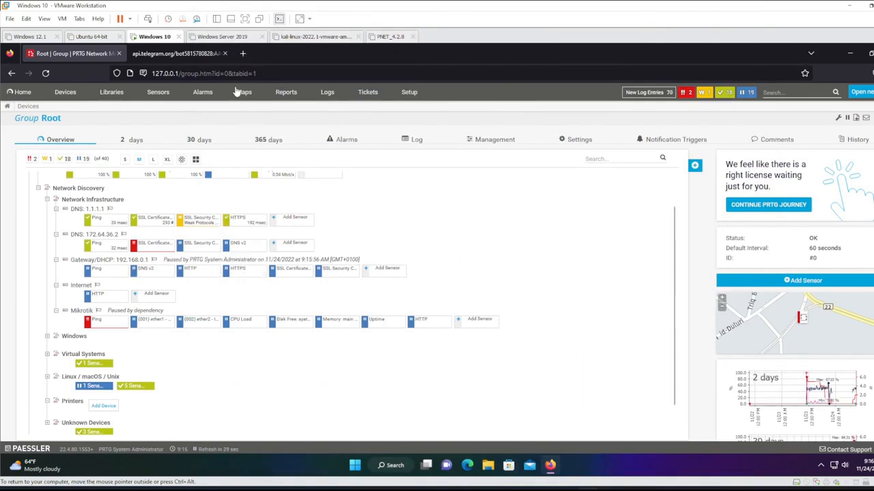
click(176, 53)
click(96, 54)
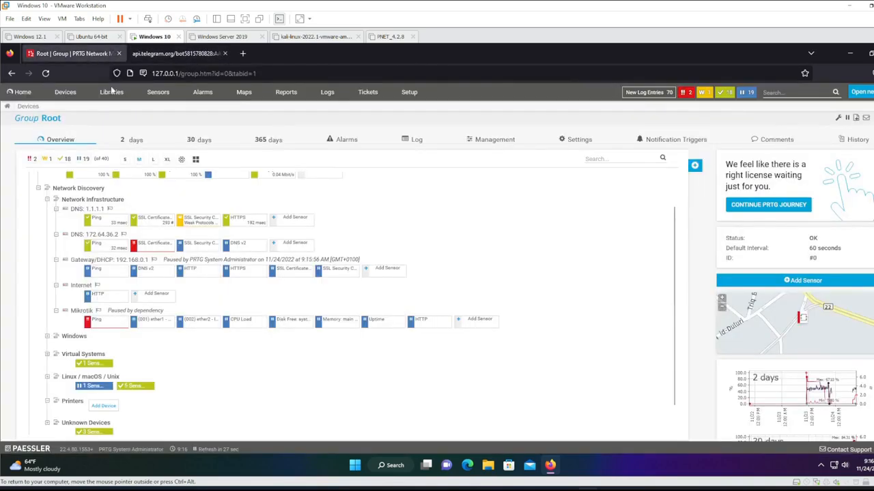